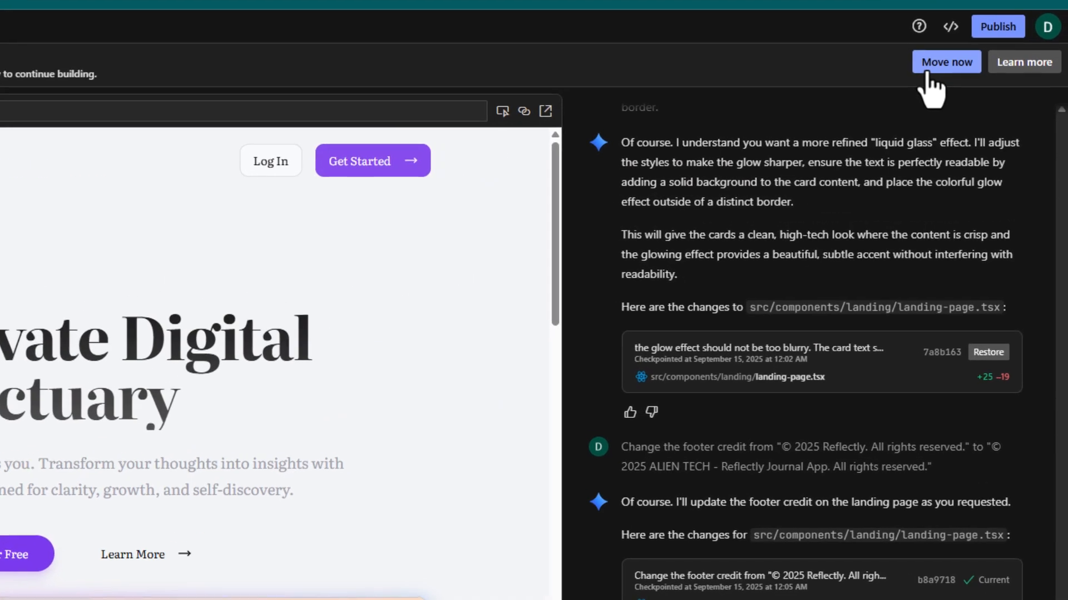
Prepare the Reflectly workspace for AI Studio and move it from Firebase Studio to Google AI Studio
left_click(927, 72)
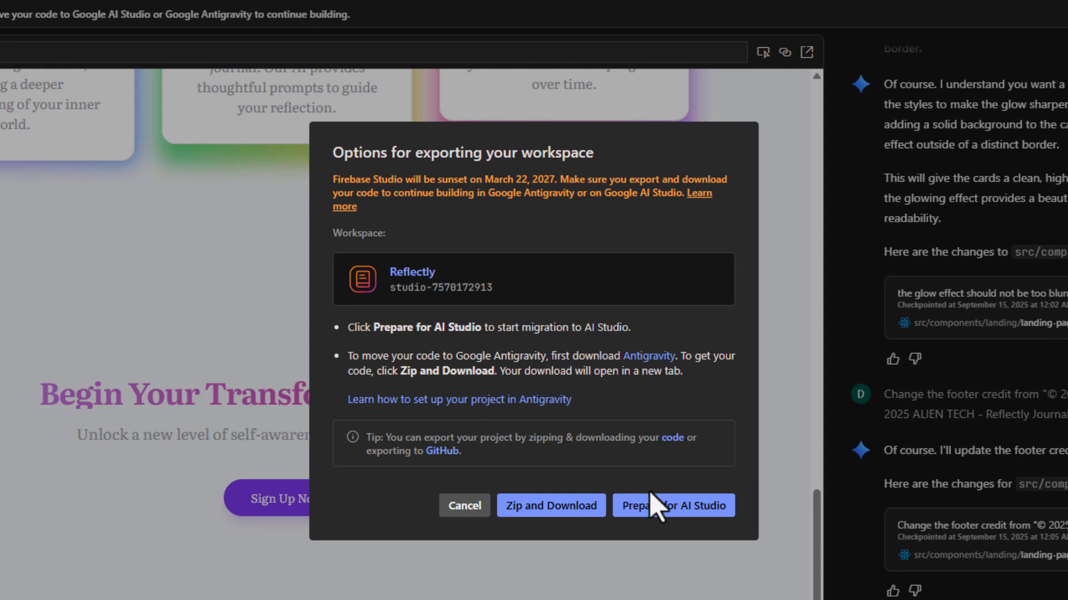
left_click(669, 512)
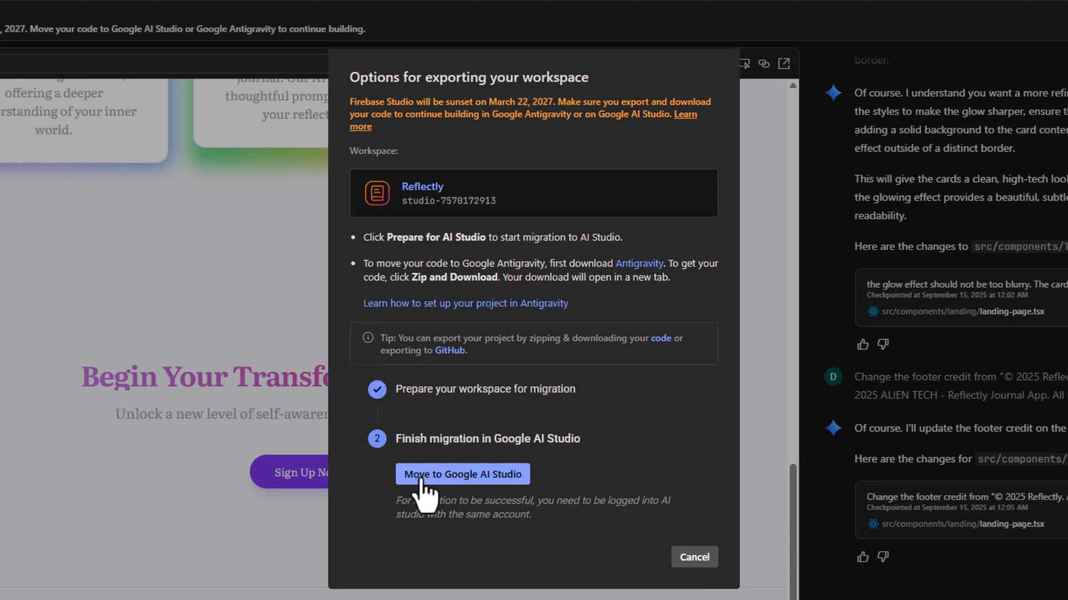
left_click(489, 479)
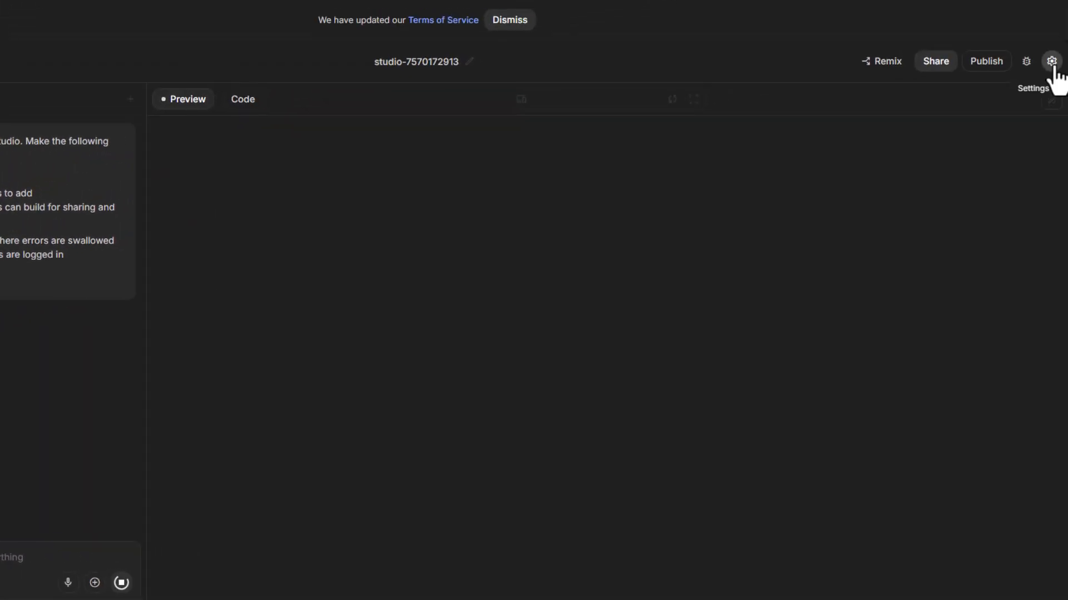
Examine the Gemini models available for chat in the imported project's chat settings
left_click(1049, 62)
left_click(1052, 63)
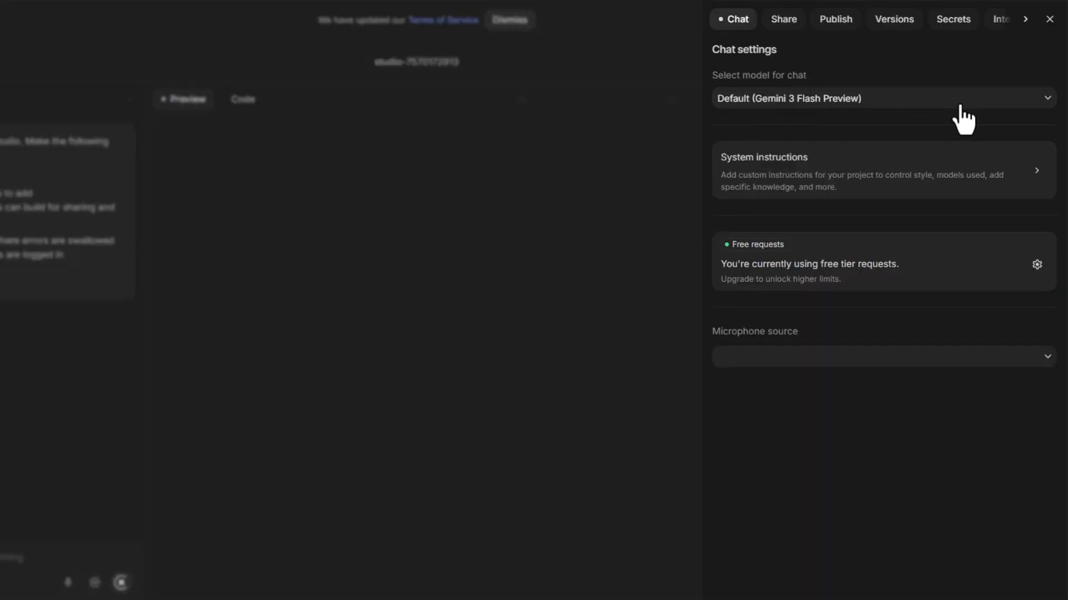
left_click(1041, 101)
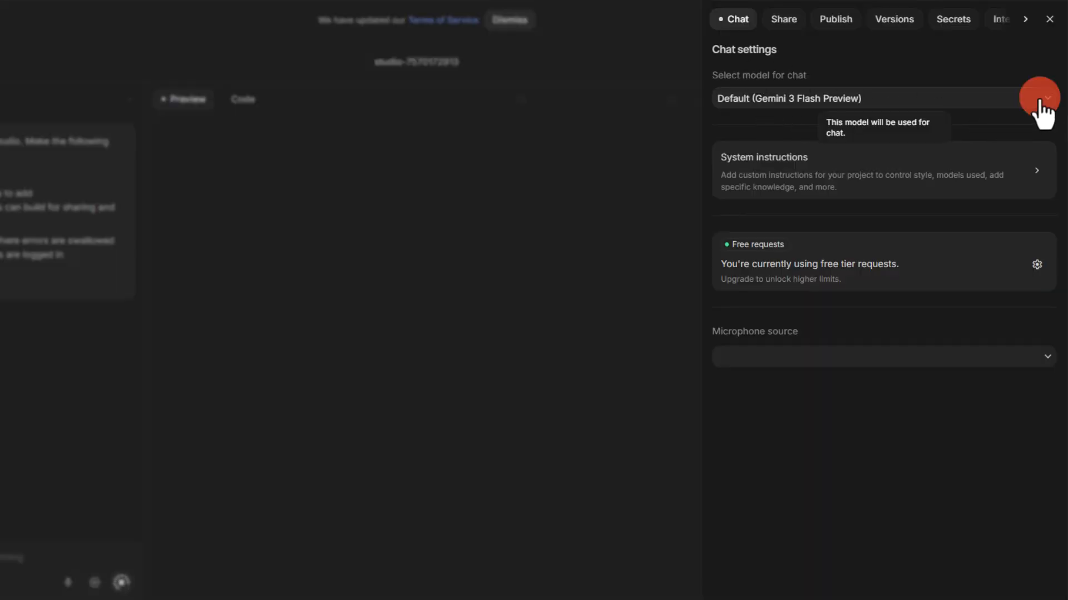
scroll(888, 208, "down", 1)
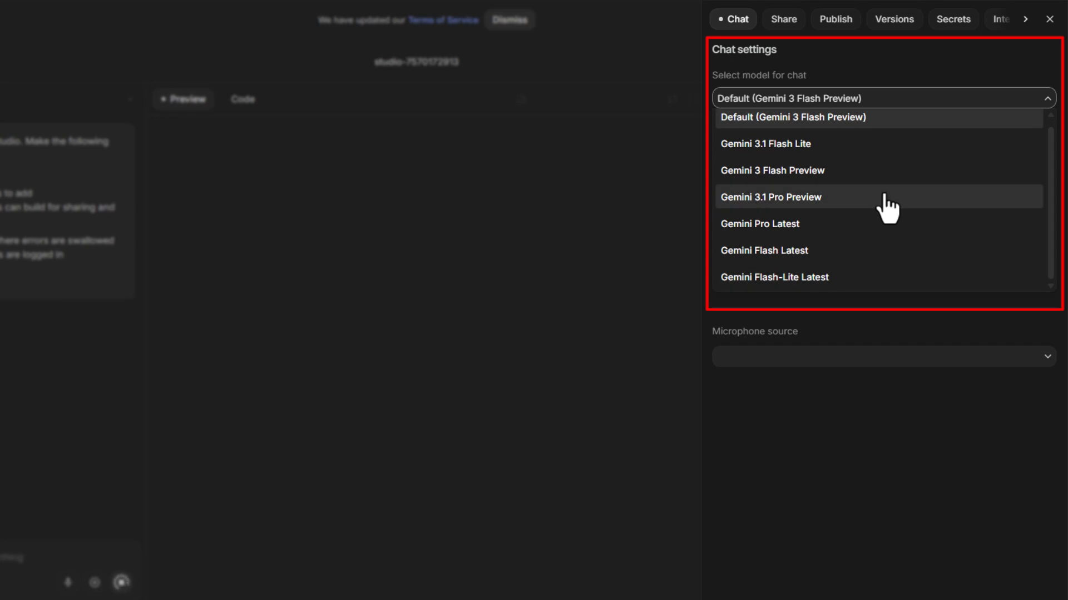
scroll(885, 208, "up", 1)
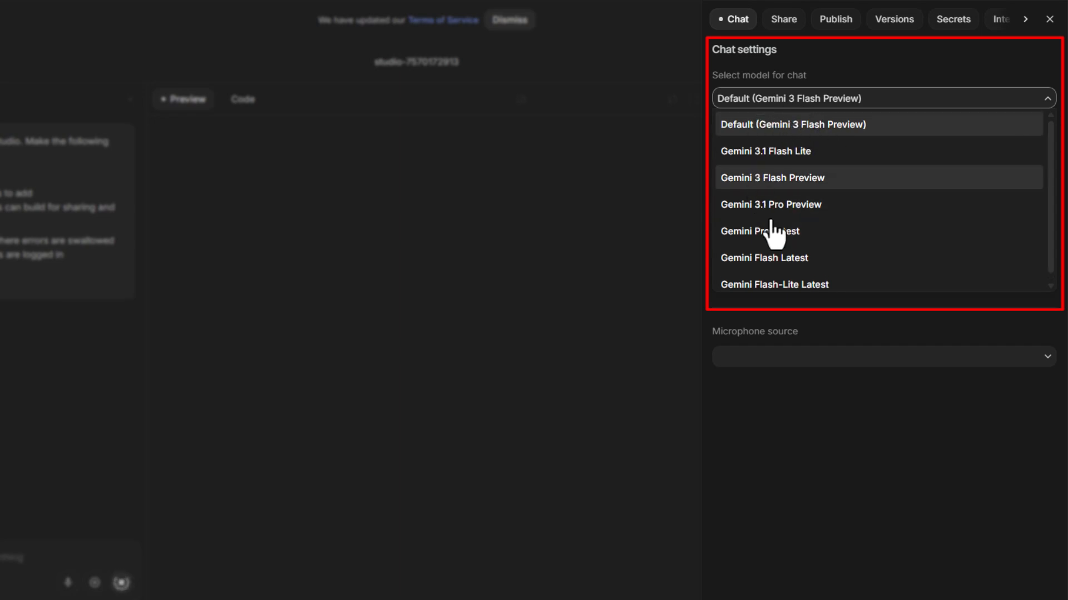
scroll(766, 234, "down", 1)
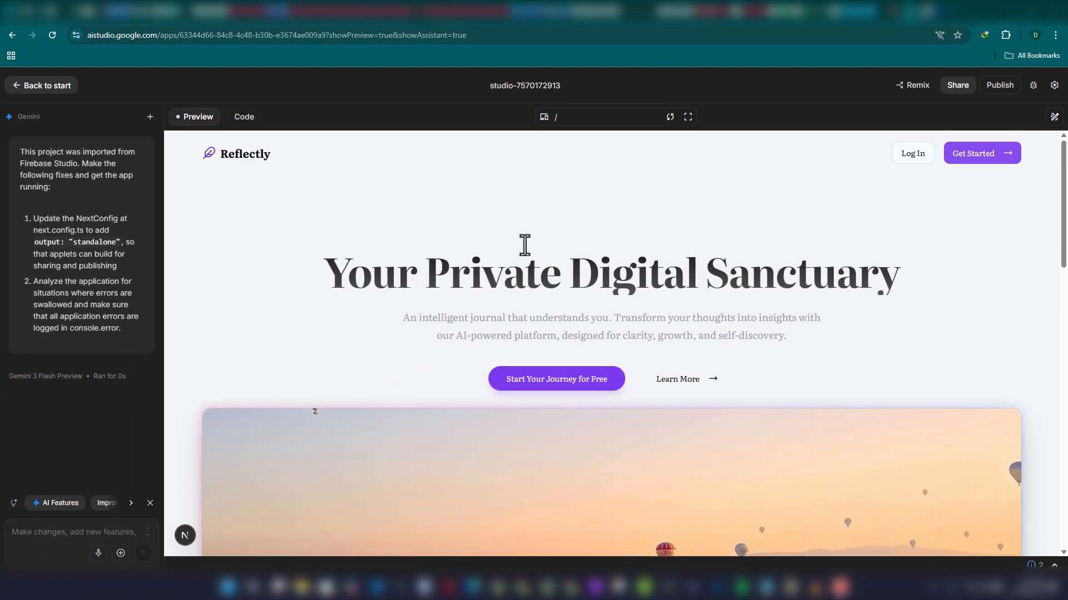
Examine the imported Reflectly landing page in the preview from its header to its footer
scroll(482, 351, "down", 15)
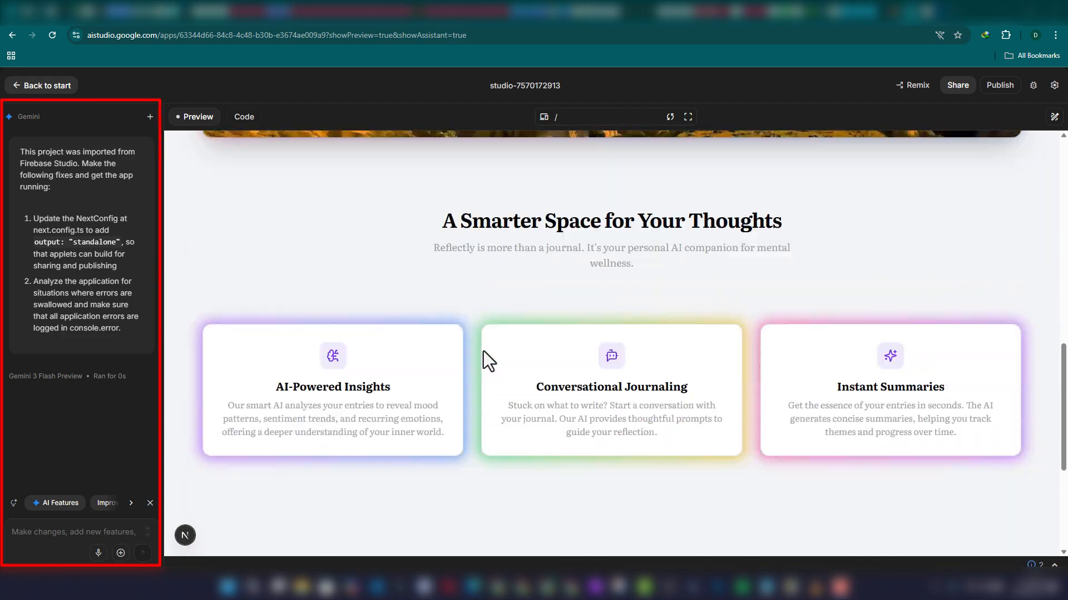
scroll(482, 352, "up", 15)
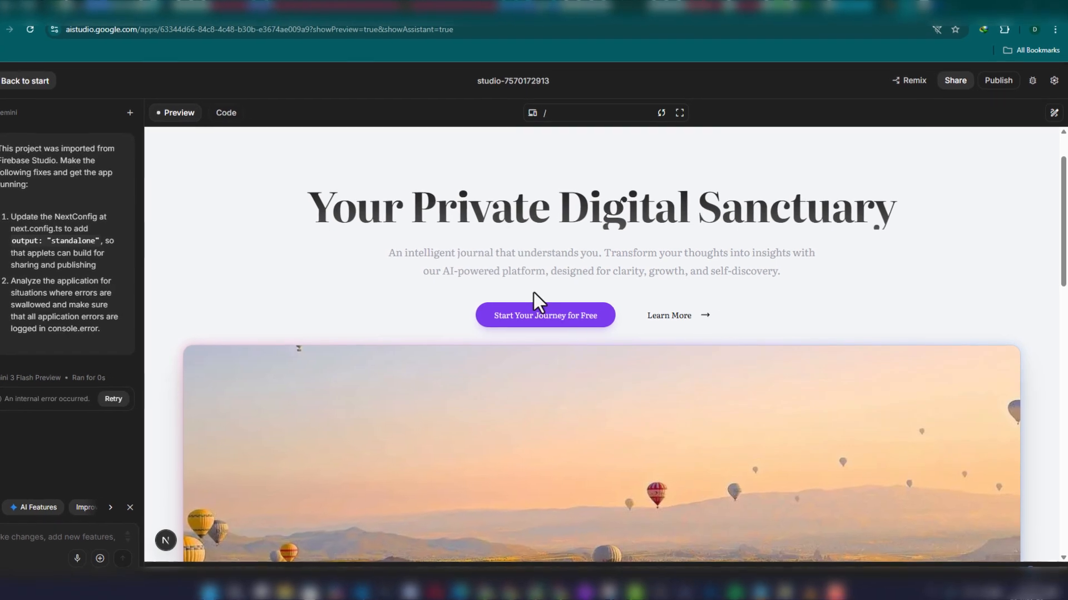
scroll(575, 402, "down", 3)
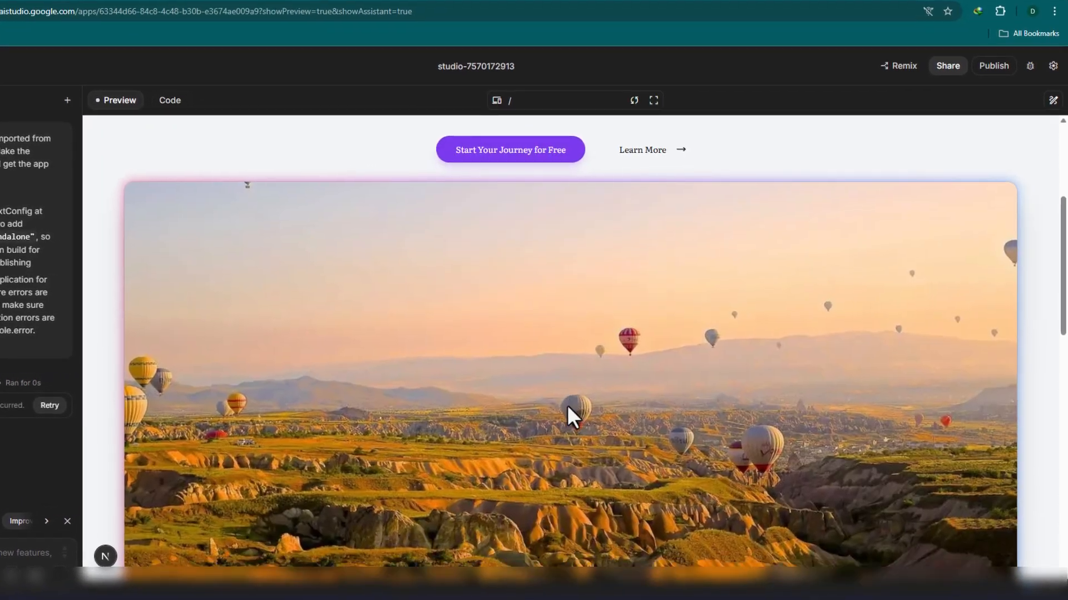
scroll(567, 405, "down", 5)
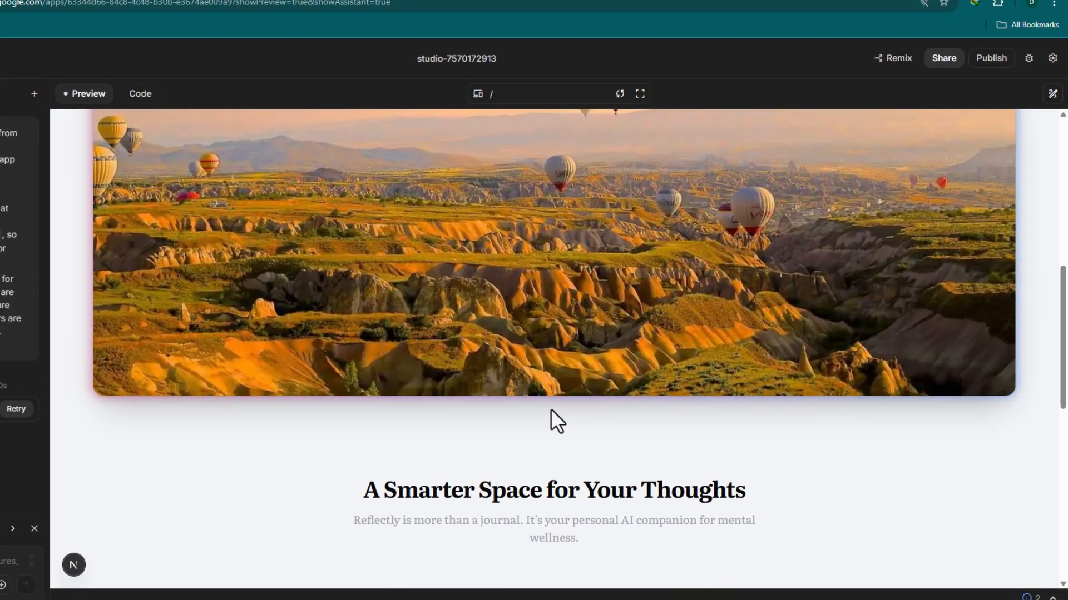
scroll(550, 411, "down", 2)
scroll(550, 410, "down", 3)
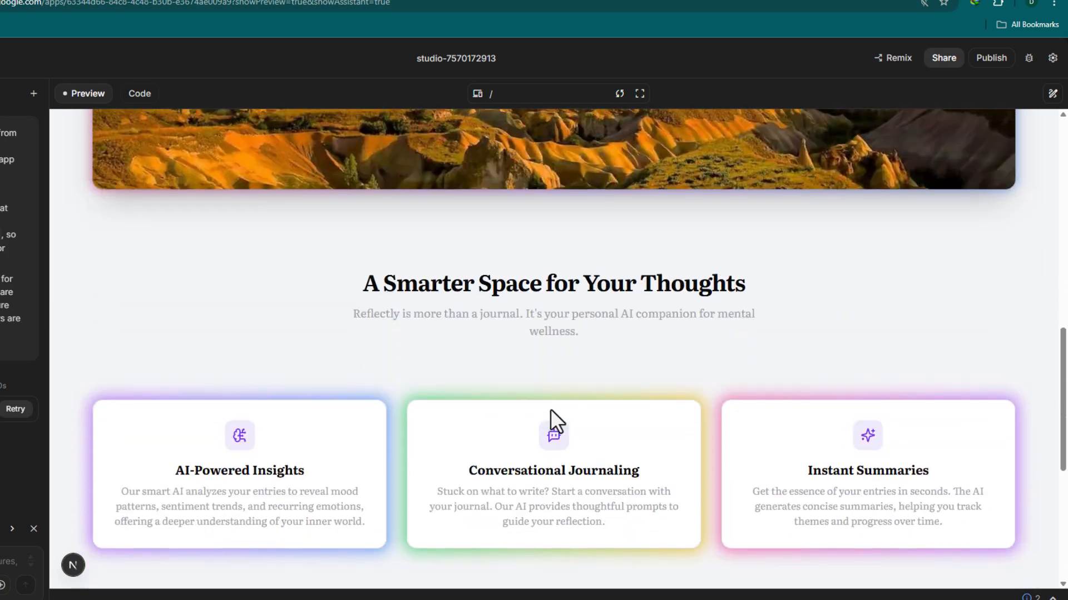
scroll(551, 409, "down", 5)
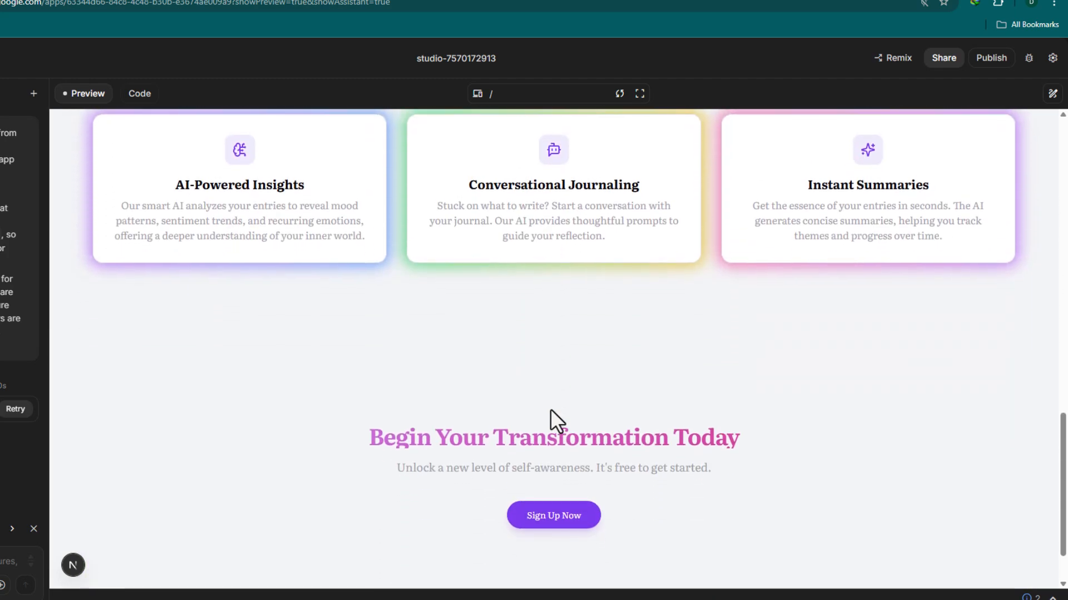
scroll(550, 409, "up", 3)
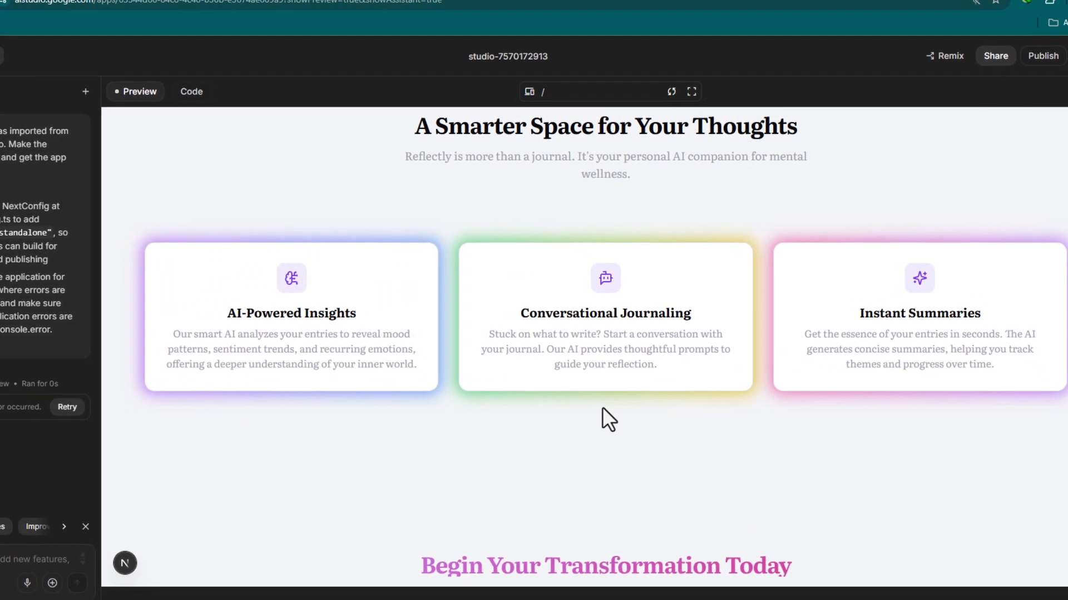
scroll(603, 411, "down", 3)
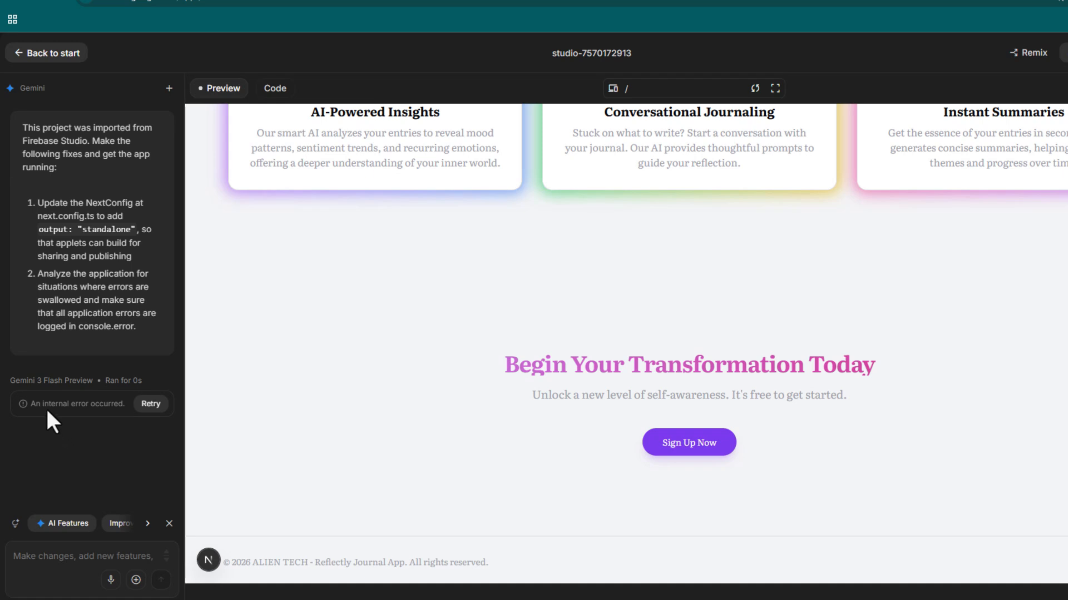
left_click(55, 561)
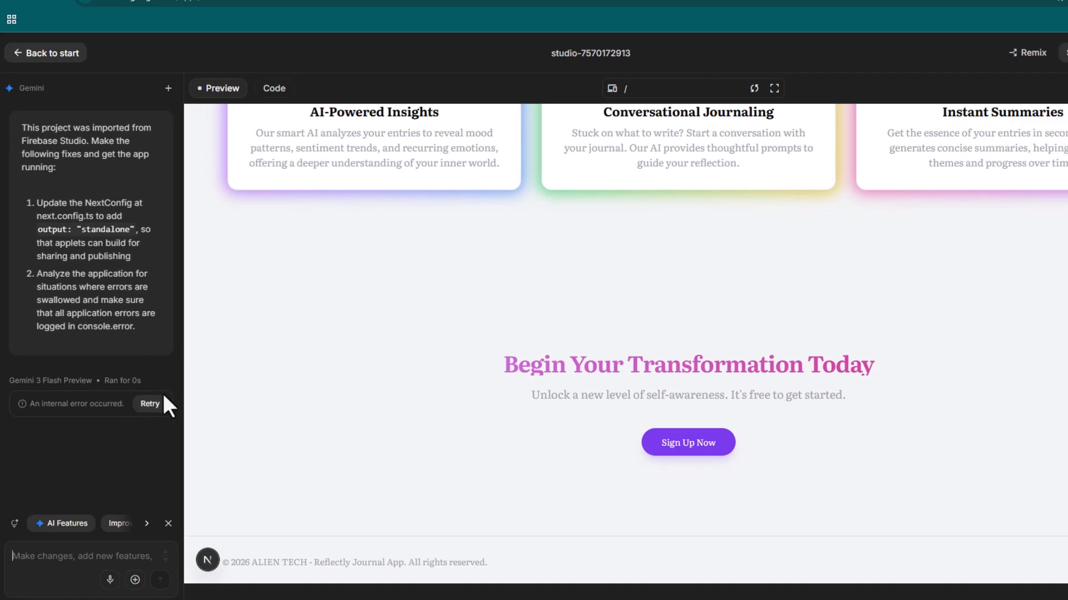
scroll(403, 389, "up", 5)
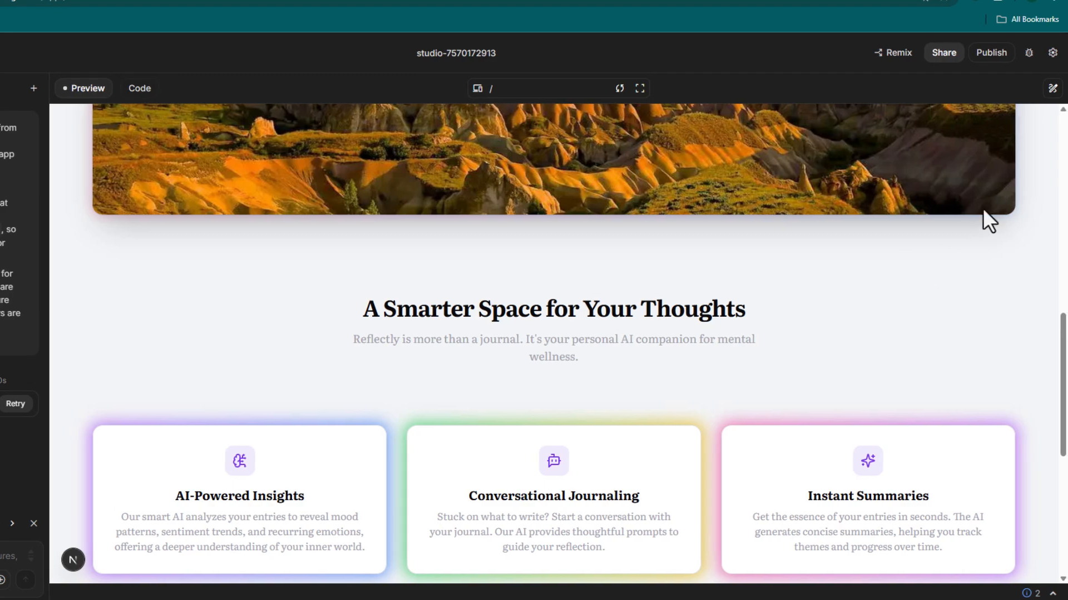
scroll(976, 234, "up", 8)
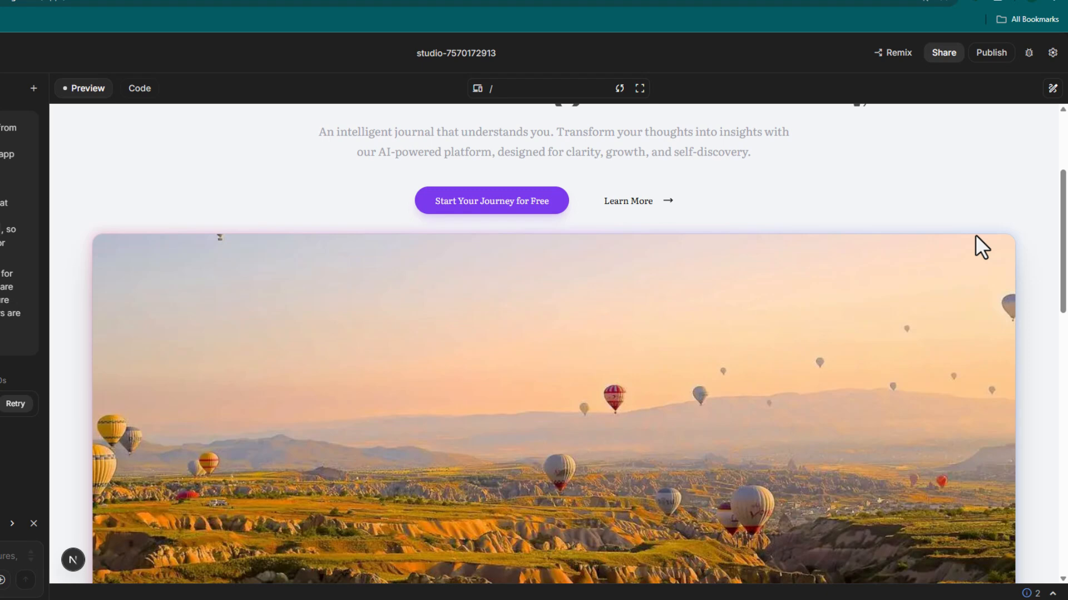
scroll(976, 235, "up", 4)
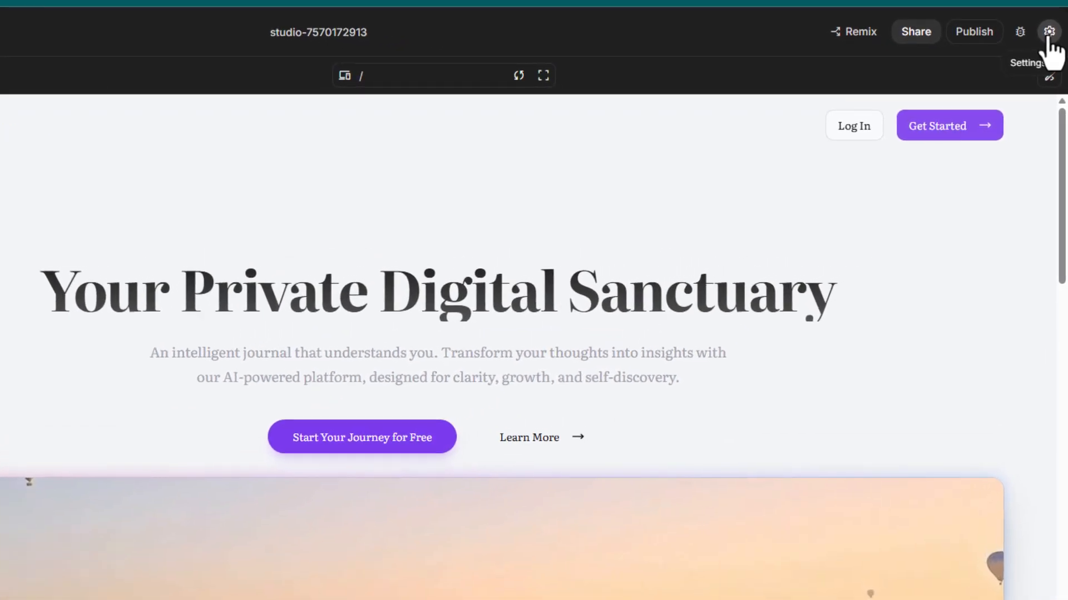
Open the project's GitHub sync settings and sign in to GitHub for Google AI Studio
left_click(1049, 32)
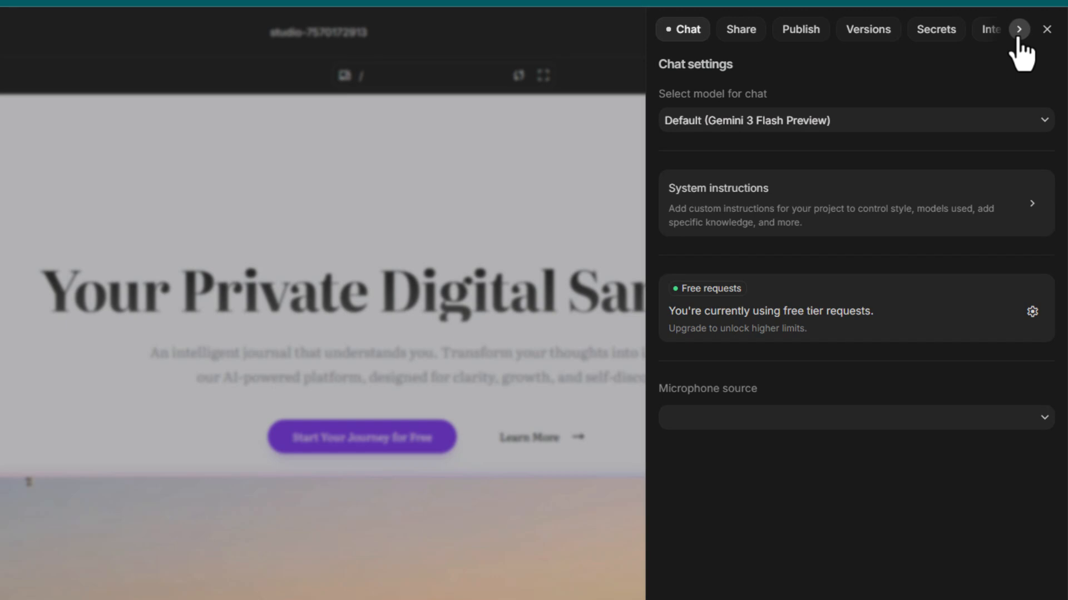
left_click(1018, 31)
left_click(1012, 35)
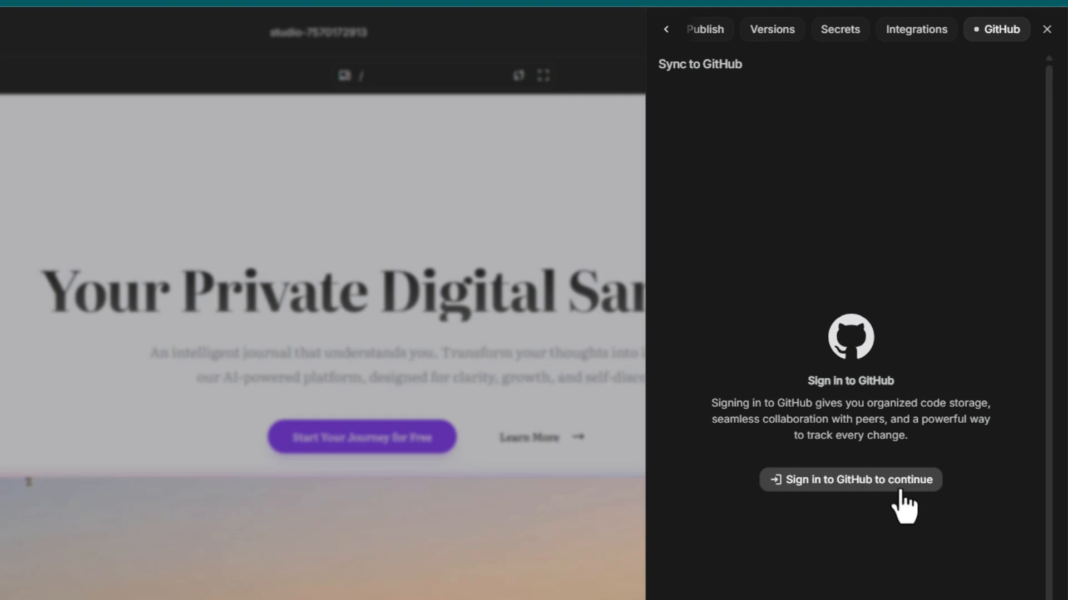
left_click(884, 481)
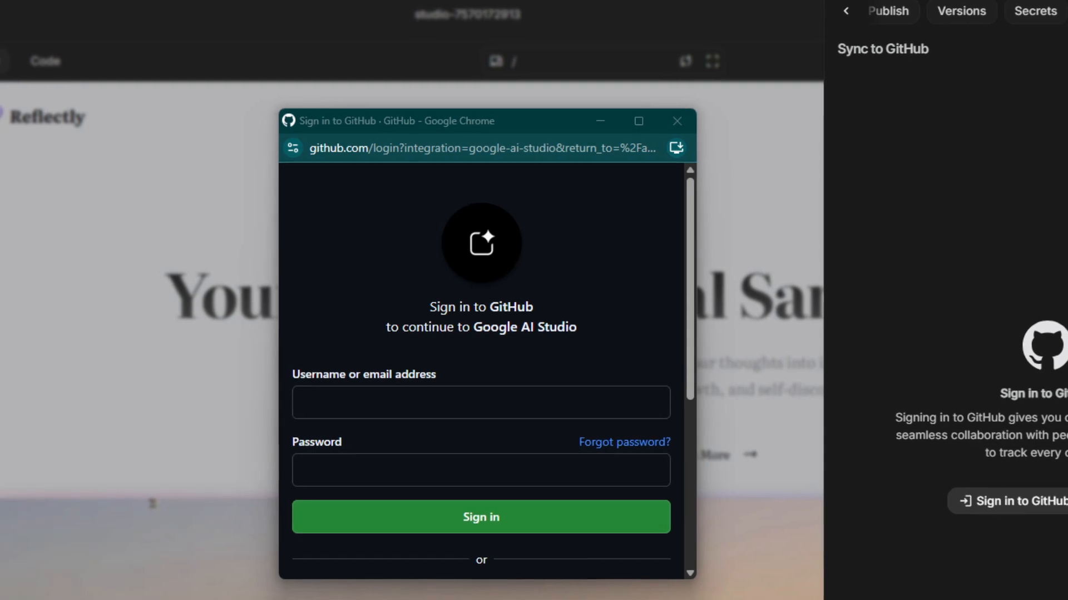
scroll(531, 542, "down", 5)
left_click(485, 335)
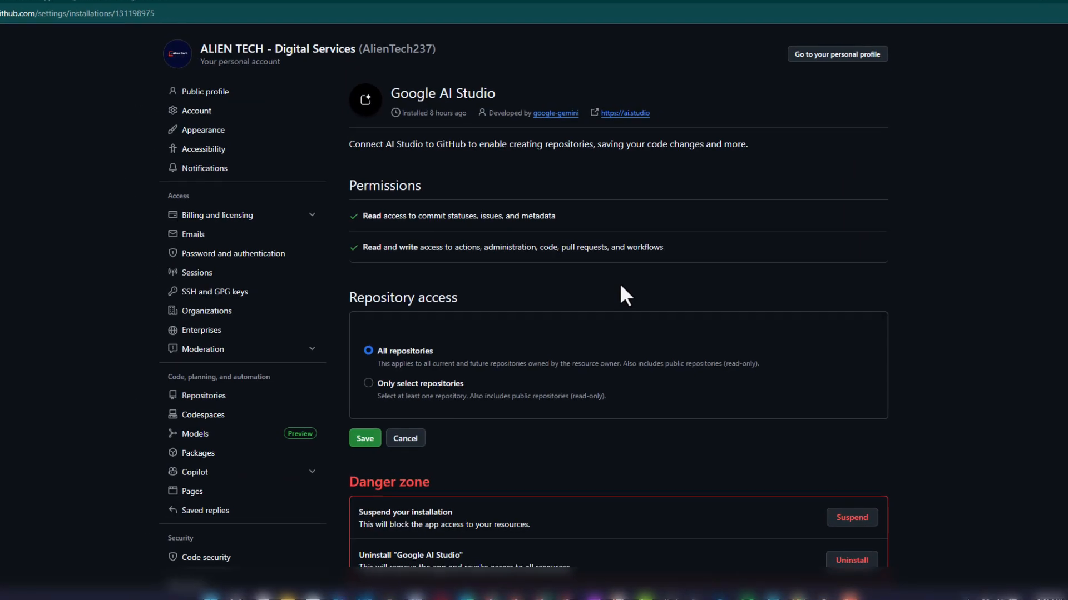
Save the Google AI Studio app's GitHub repository access as All repositories
scroll(620, 282, "down", 2)
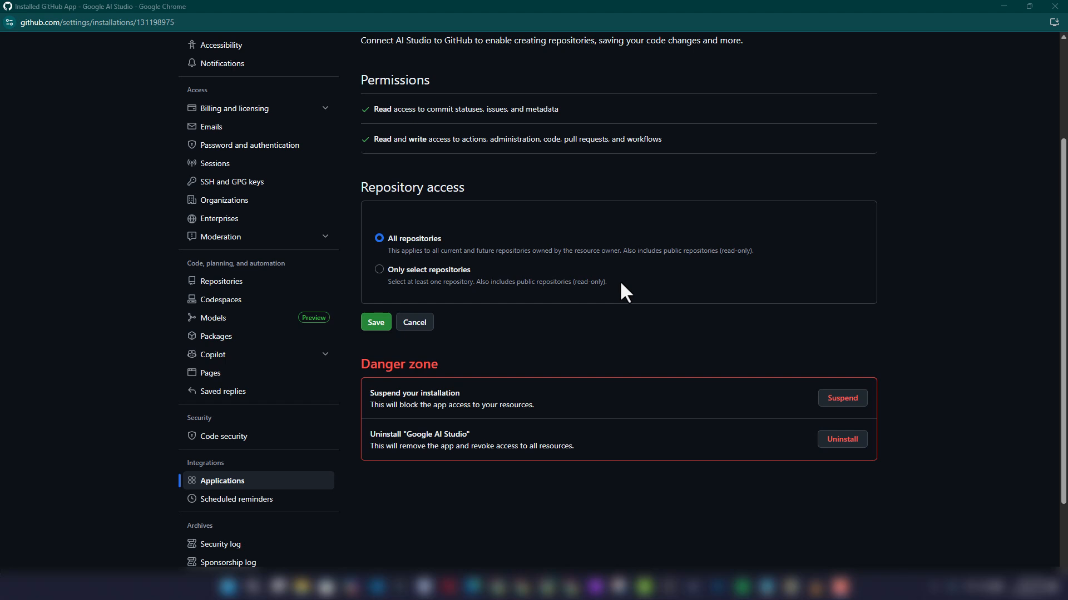
scroll(621, 285, "up", 1)
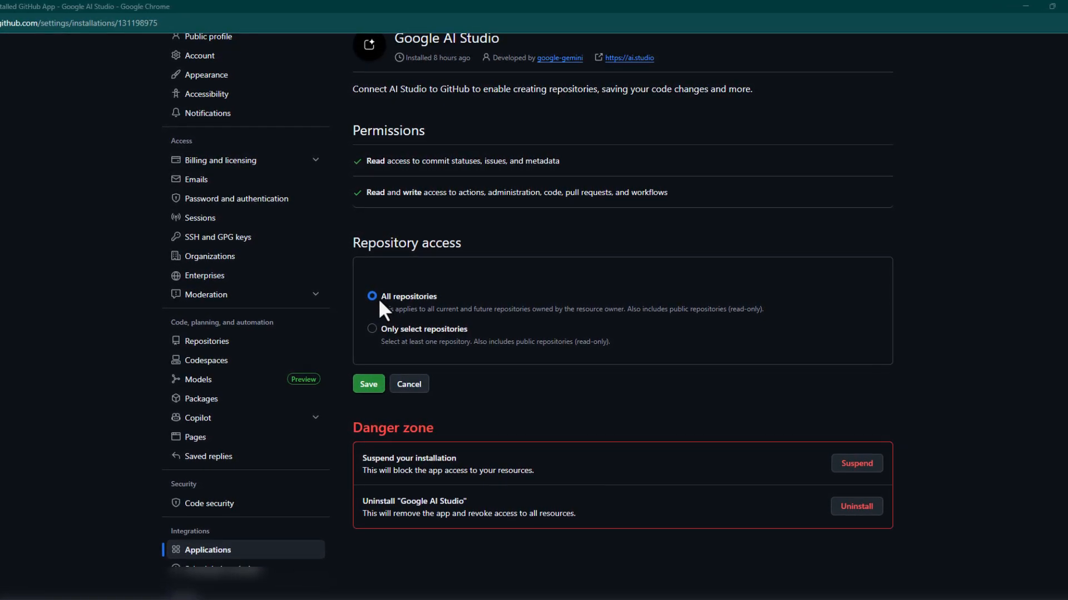
left_click(359, 387)
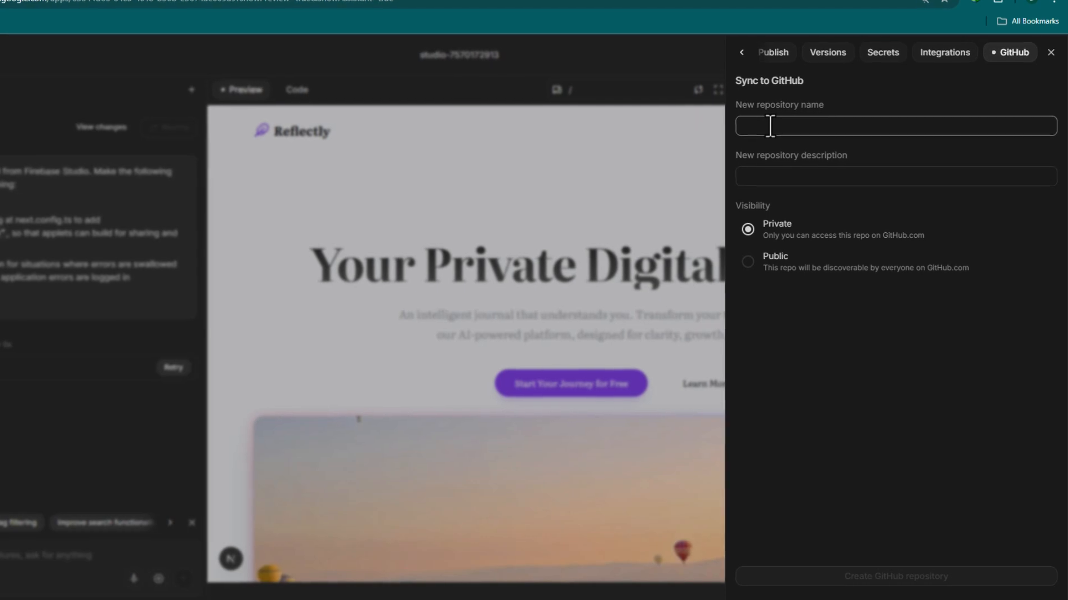
Create a private GitHub repository named ReflectlyRepo with the description "Your Private Digital Sanctuary"
left_click(869, 120)
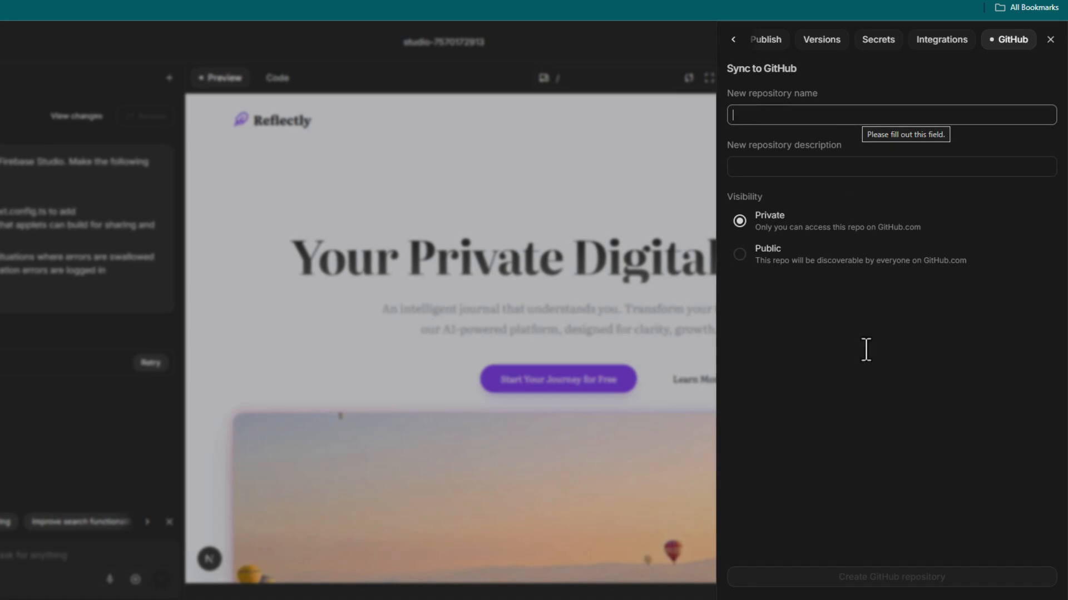
type("ReflectlyRepo")
key("Tab")
type("Your Private Digital Sanctuary")
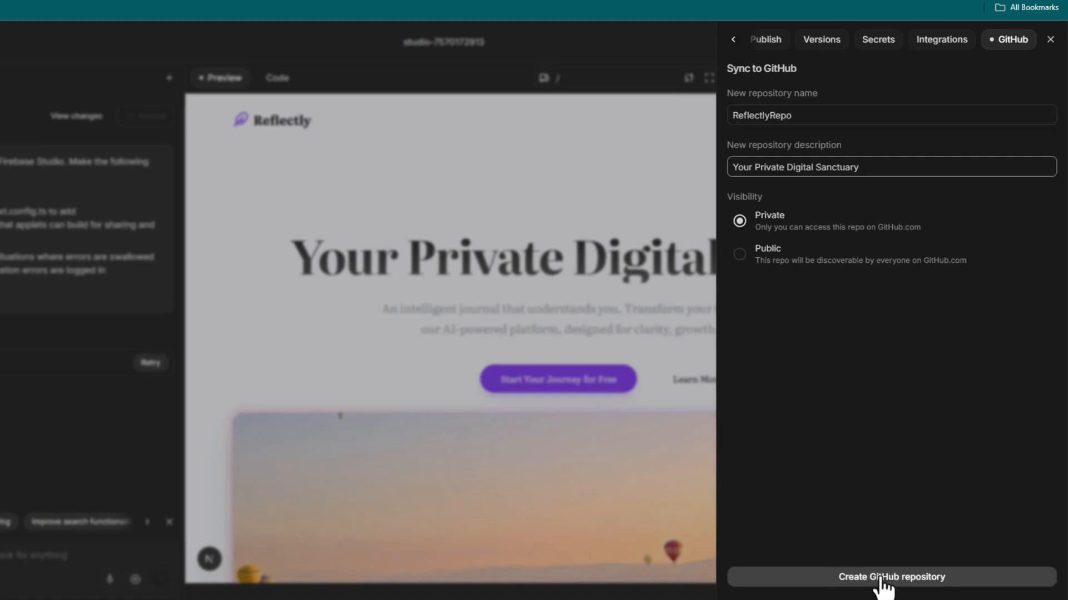
left_click(867, 578)
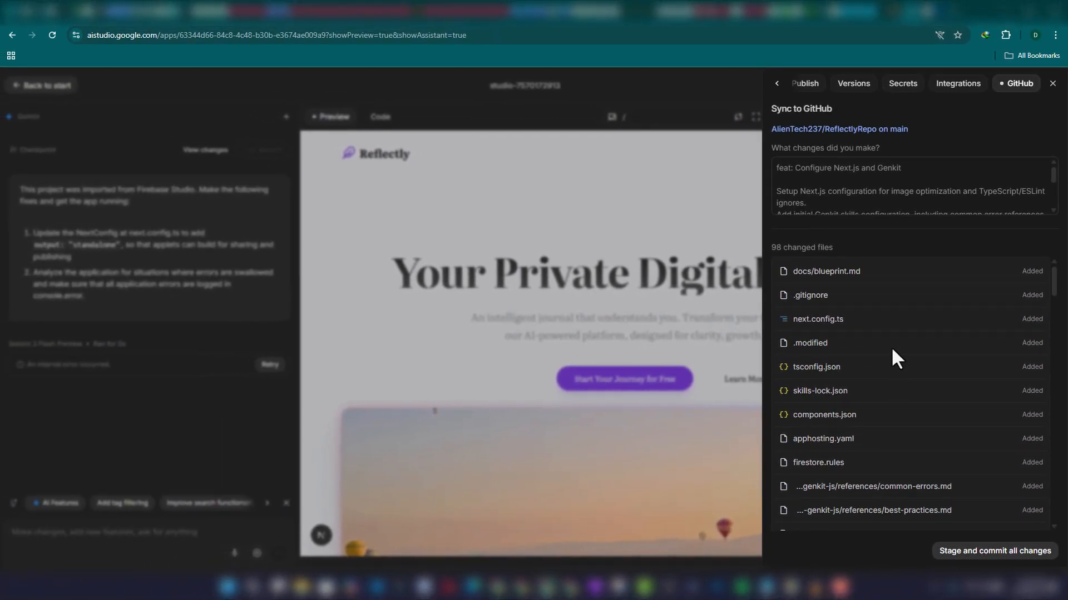
Review the full list of changed files awaiting commit to ReflectlyRepo, from docs/blueprint.md and .gitignore down to package-lock.json
scroll(892, 350, "down", 1)
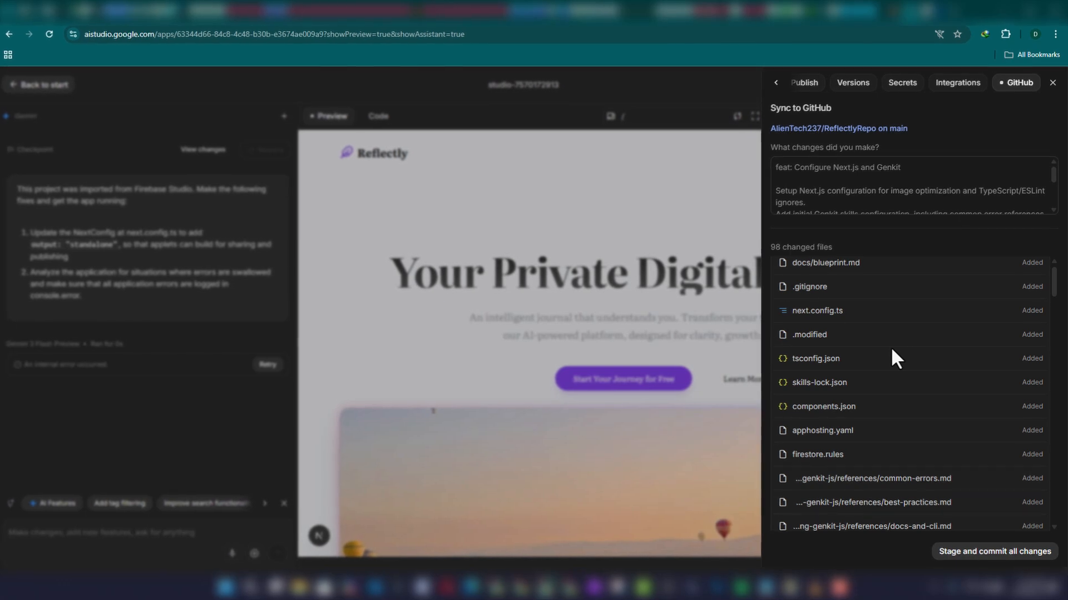
scroll(891, 350, "down", 5)
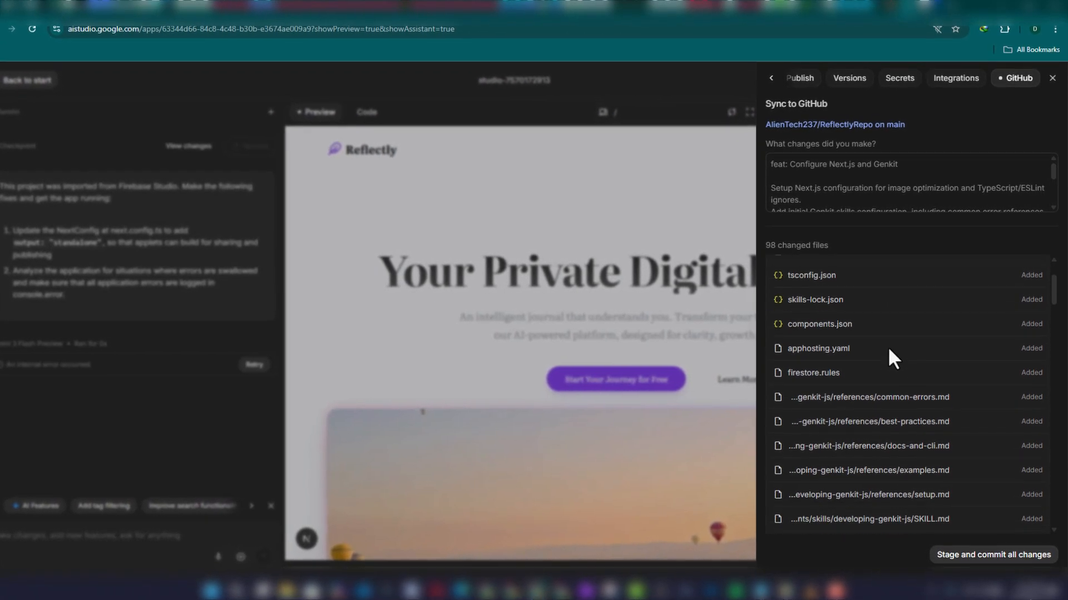
scroll(884, 347, "up", 5)
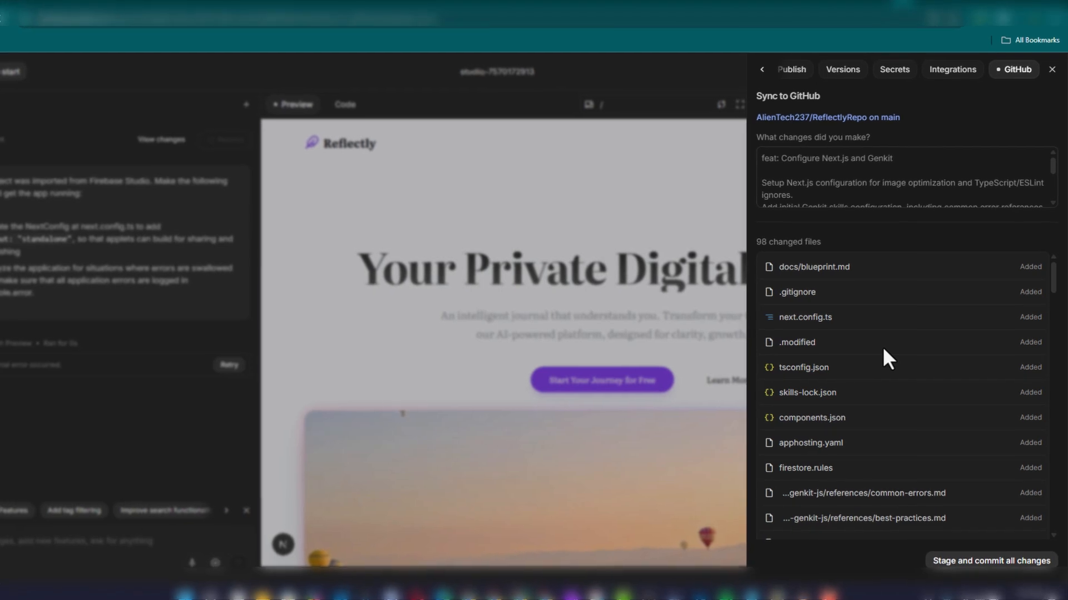
scroll(878, 349, "down", 8)
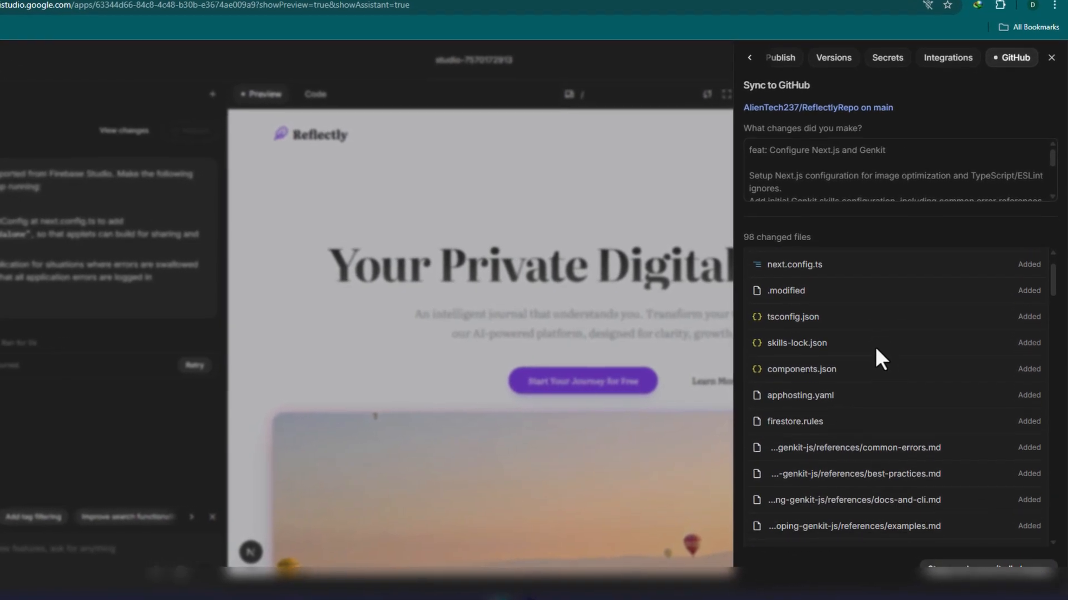
scroll(874, 350, "down", 8)
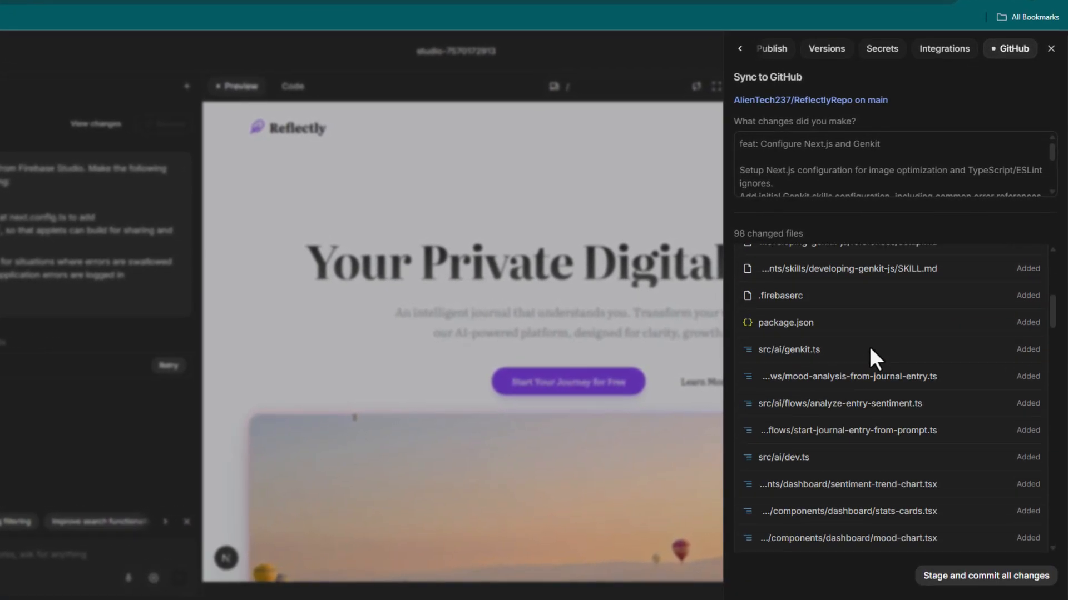
scroll(869, 349, "down", 15)
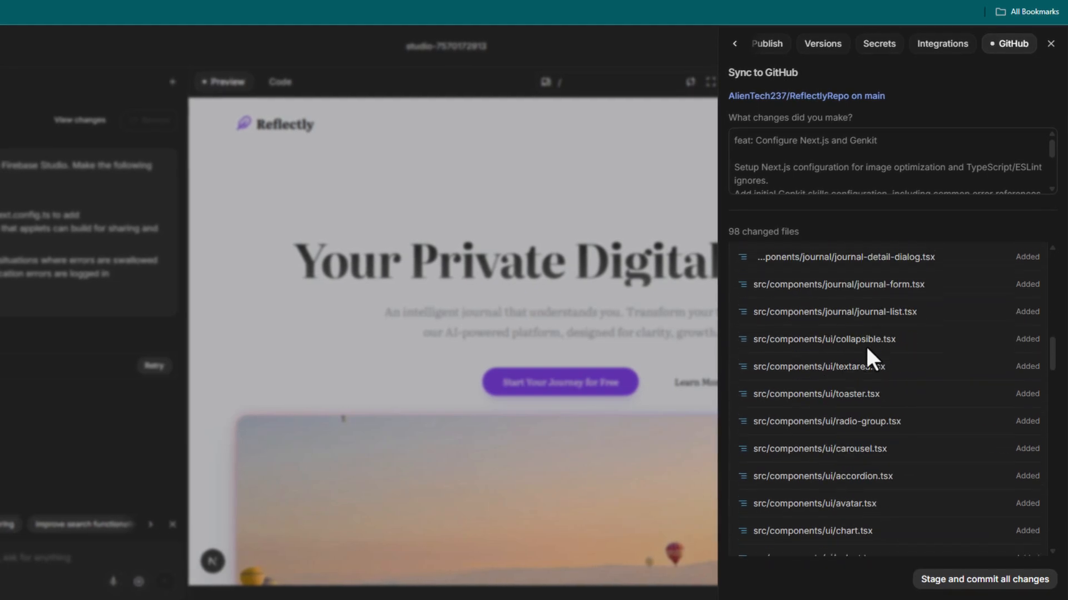
scroll(868, 358, "up", 20)
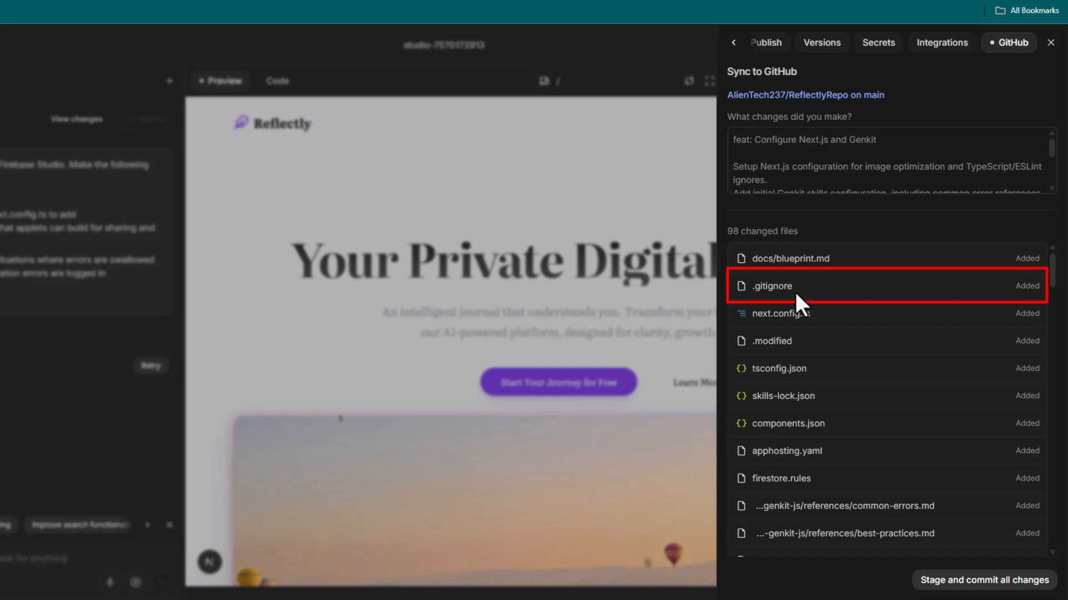
scroll(794, 289, "down", 2)
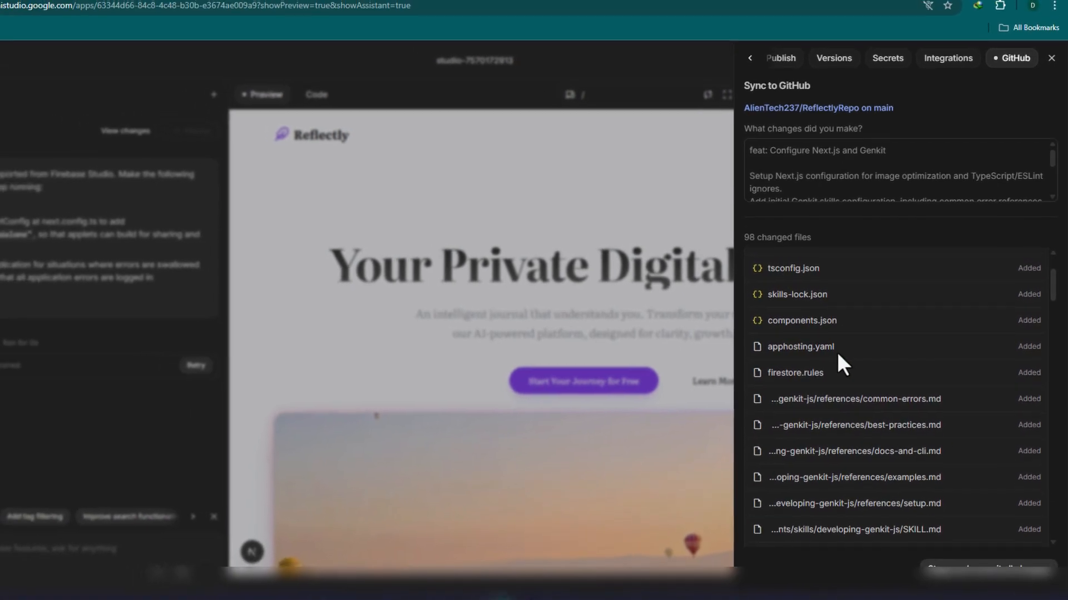
scroll(842, 352, "down", 10)
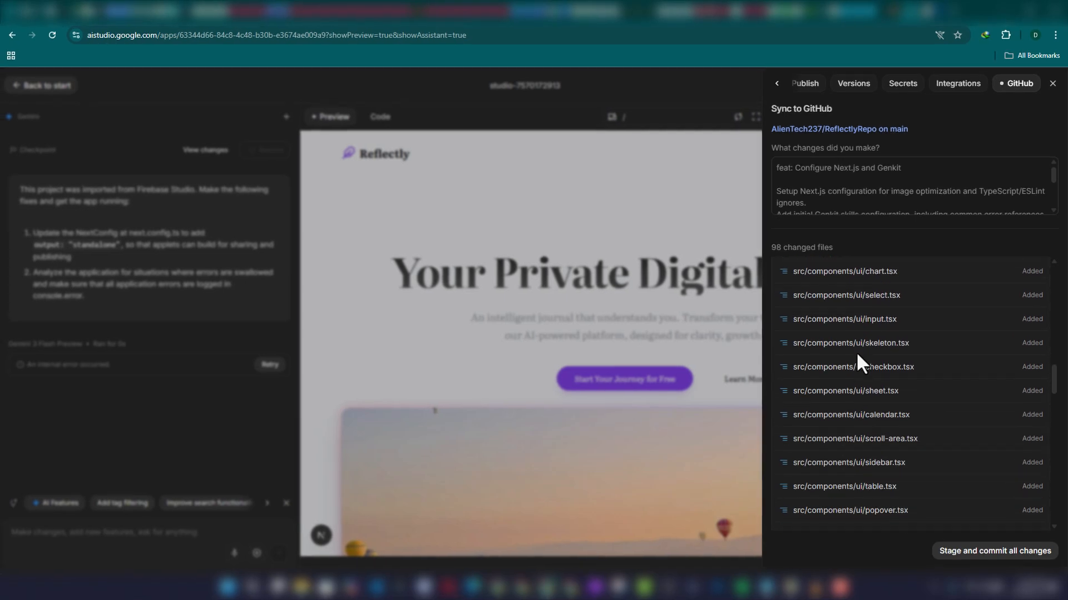
scroll(856, 351, "down", 10)
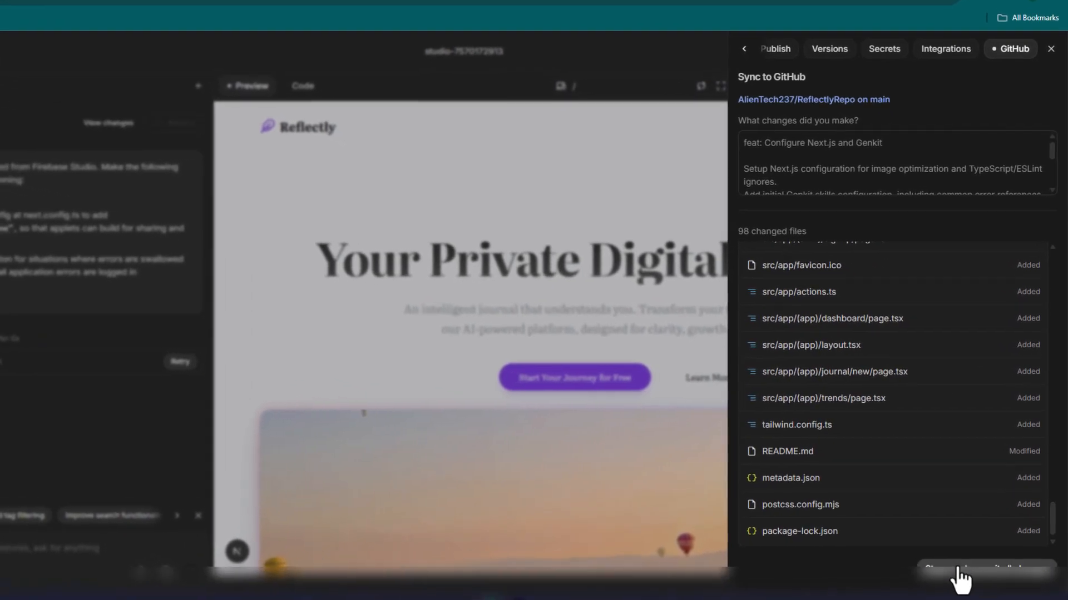
Stage and commit all changes to ReflectlyRepo on main, and open the repository on GitHub to check its files
left_click(996, 579)
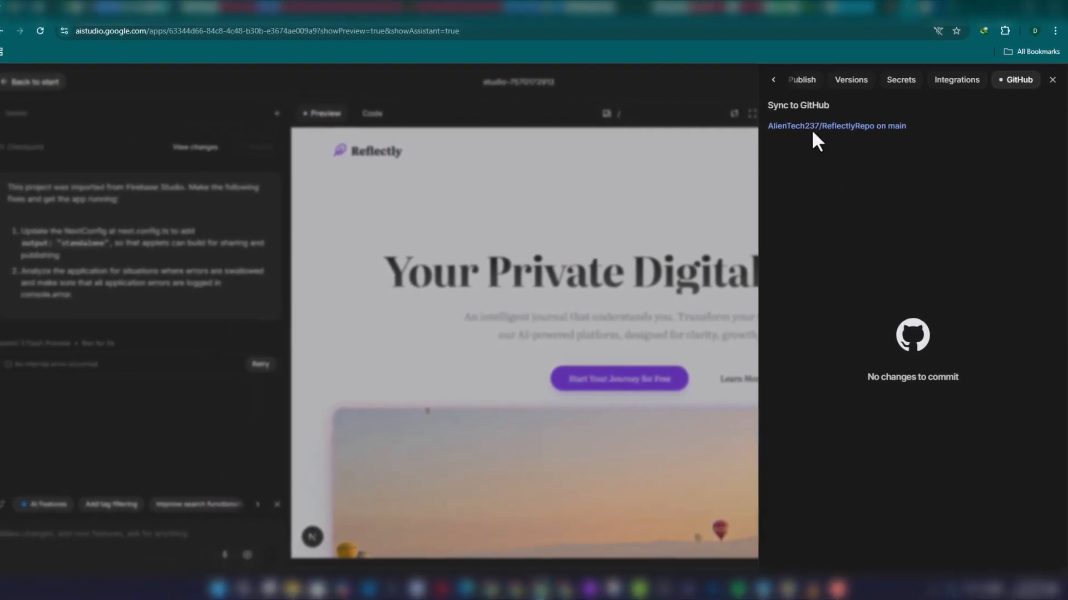
left_click(867, 126)
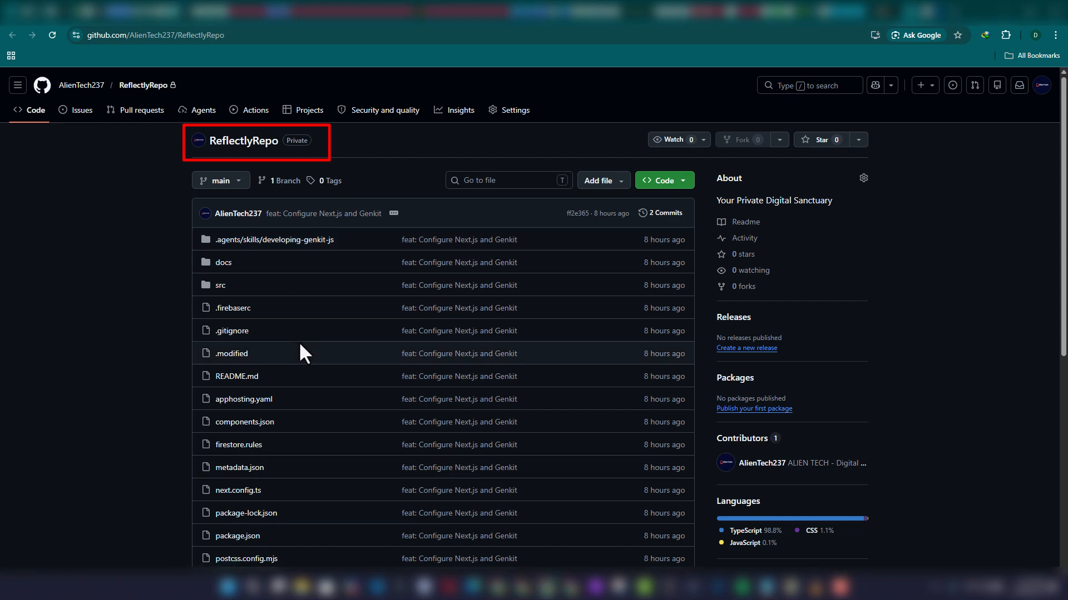
scroll(299, 344, "down", 6)
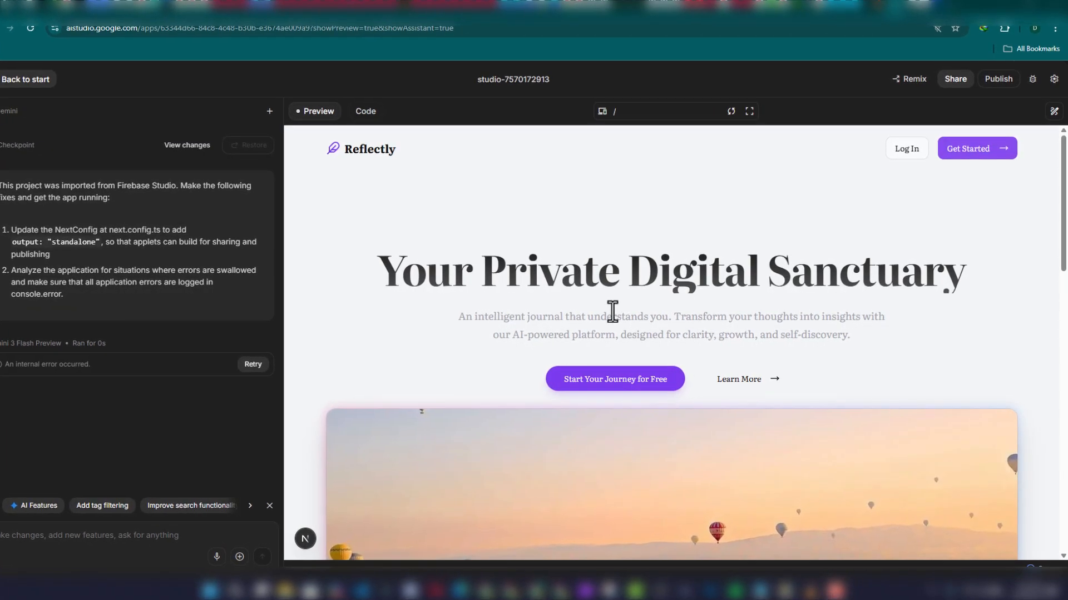
Return to the project in Google AI Studio and look over the Reflectly preview, from the hero section to the sign-up section and footer
scroll(609, 311, "down", 10)
scroll(600, 309, "up", 10)
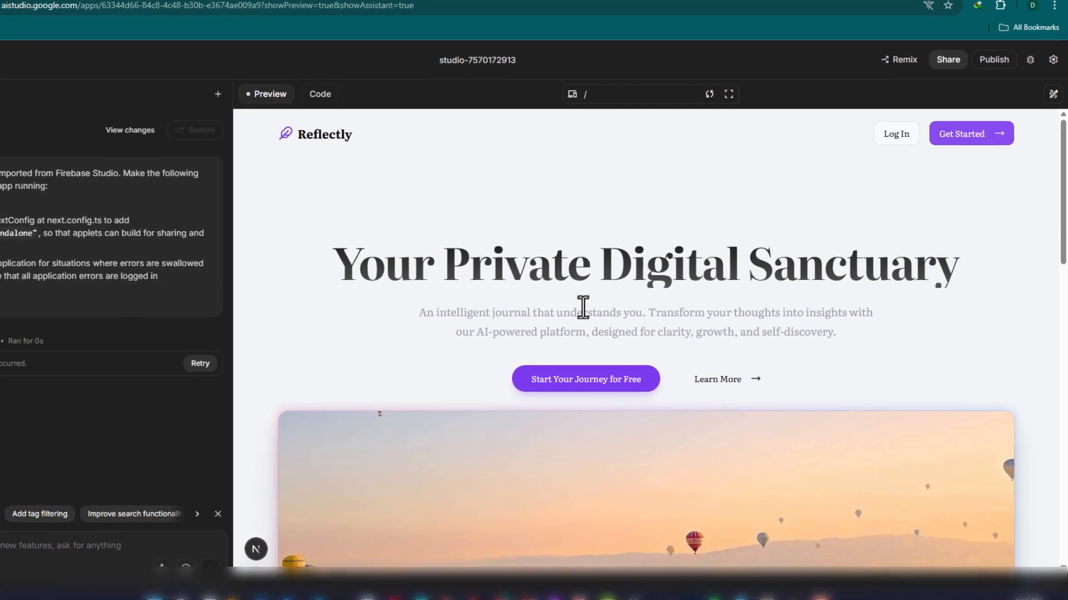
scroll(568, 304, "down", 12)
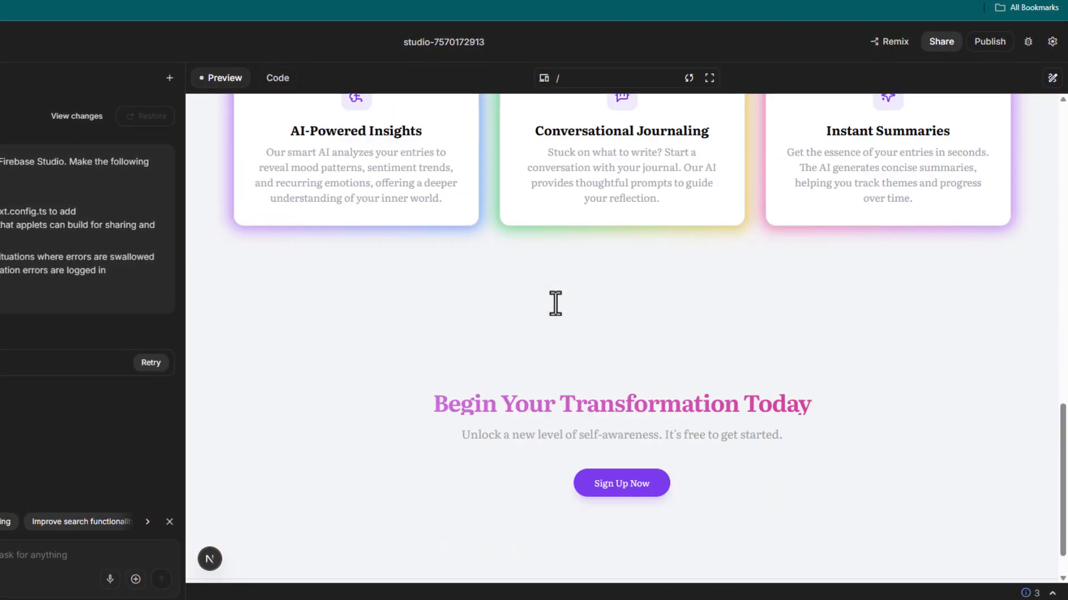
scroll(478, 239, "down", 1)
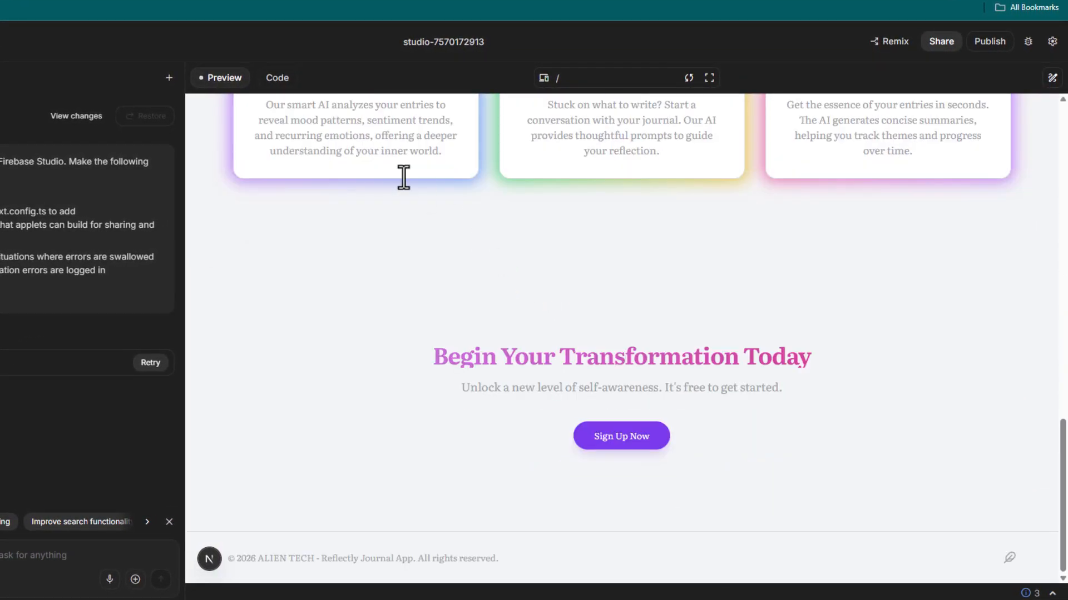
scroll(356, 139, "up", 12)
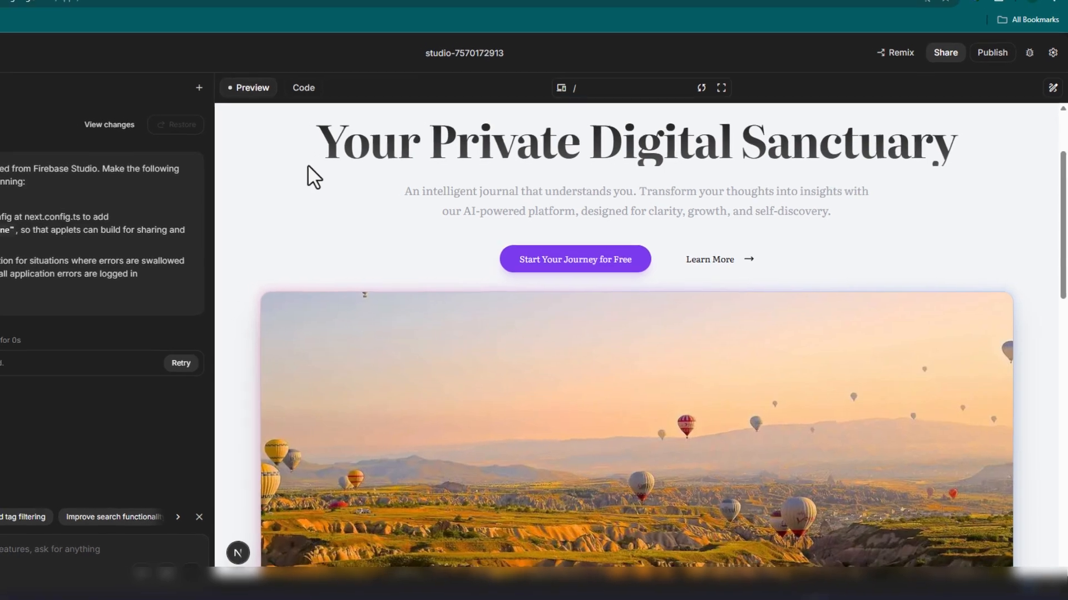
scroll(367, 184, "down", 10)
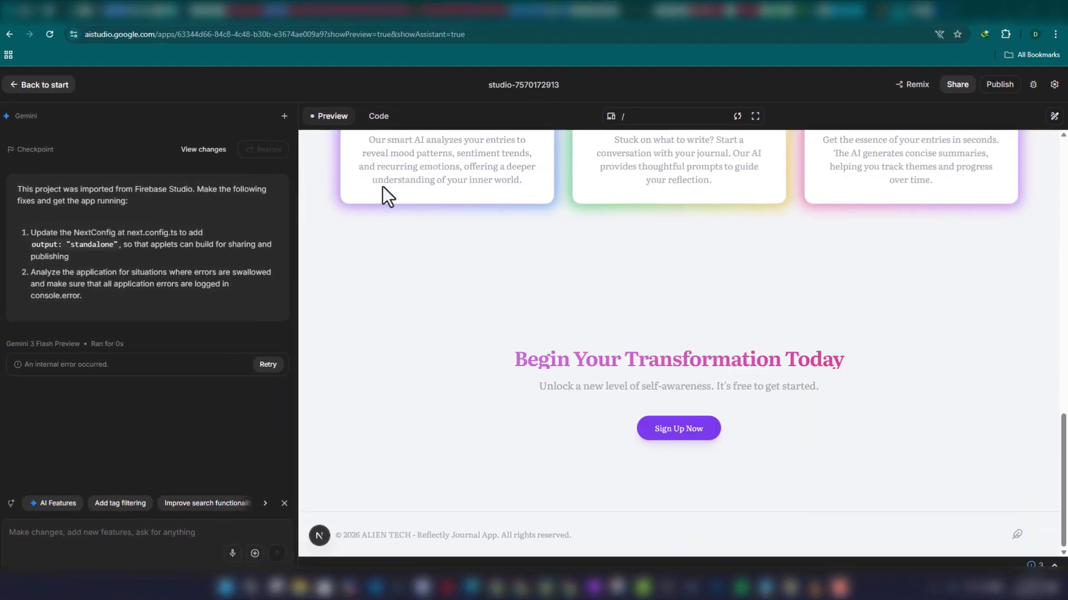
scroll(382, 185, "up", 10)
scroll(385, 187, "up", 3)
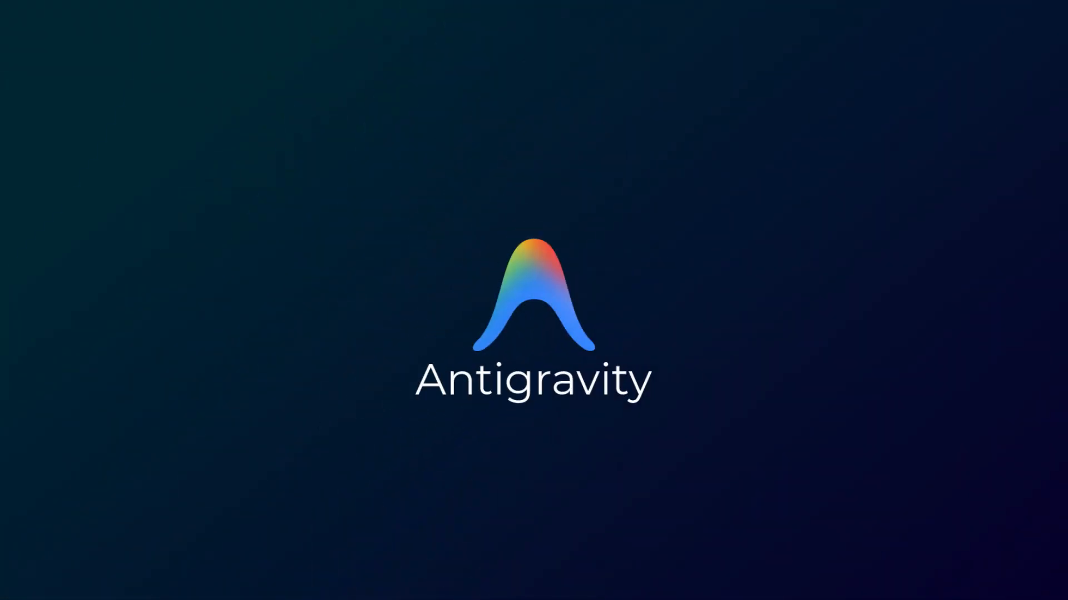
Search the web for "antigravity download"
type("ant")
type("igra")
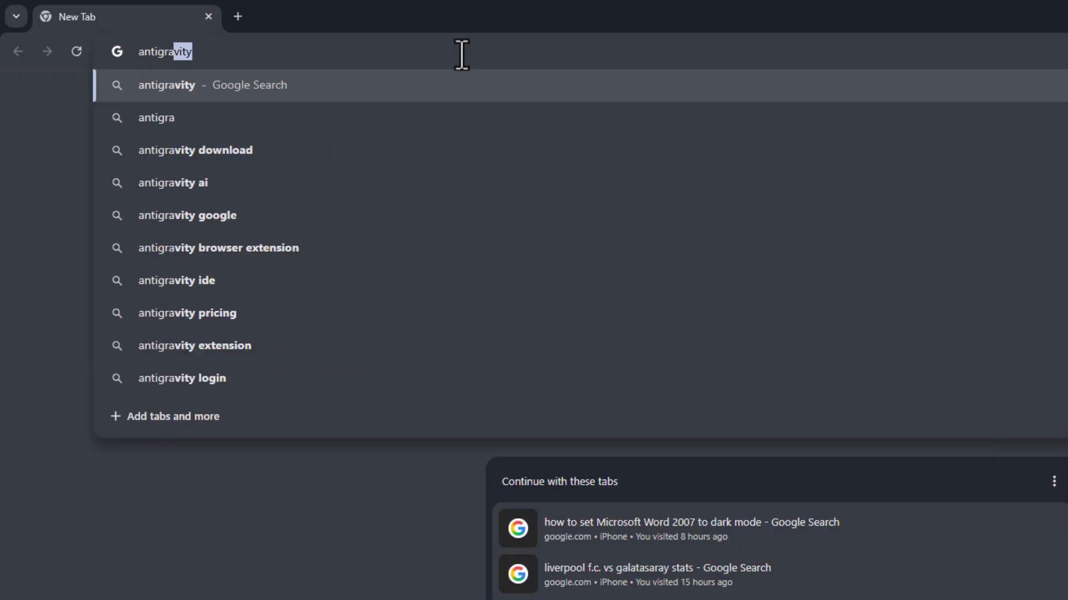
left_click(239, 151)
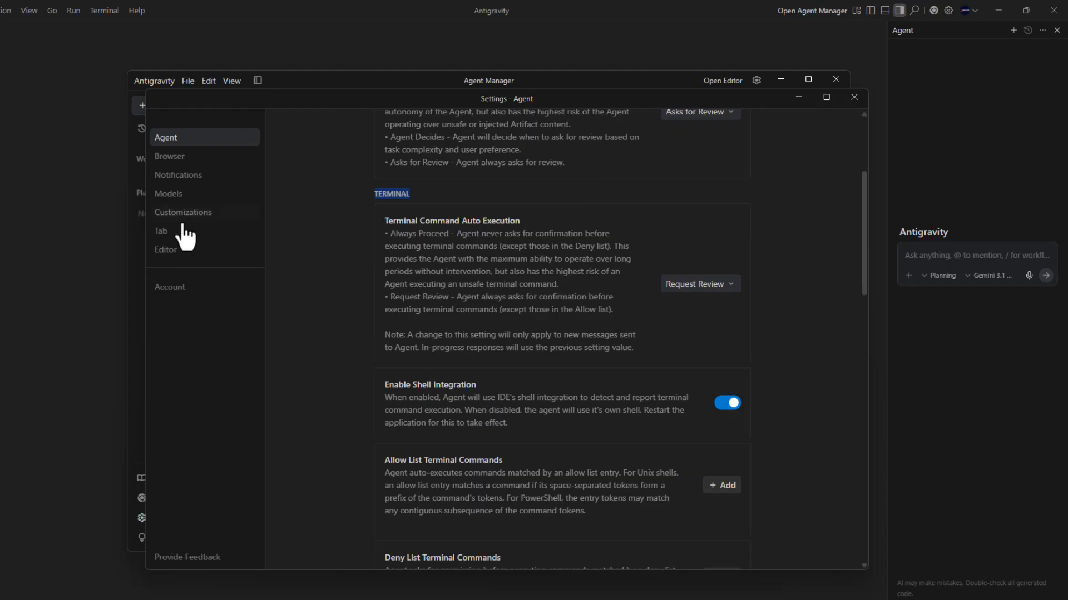
Switch to Antigravity and show the available model quotas in its settings
left_click(161, 189)
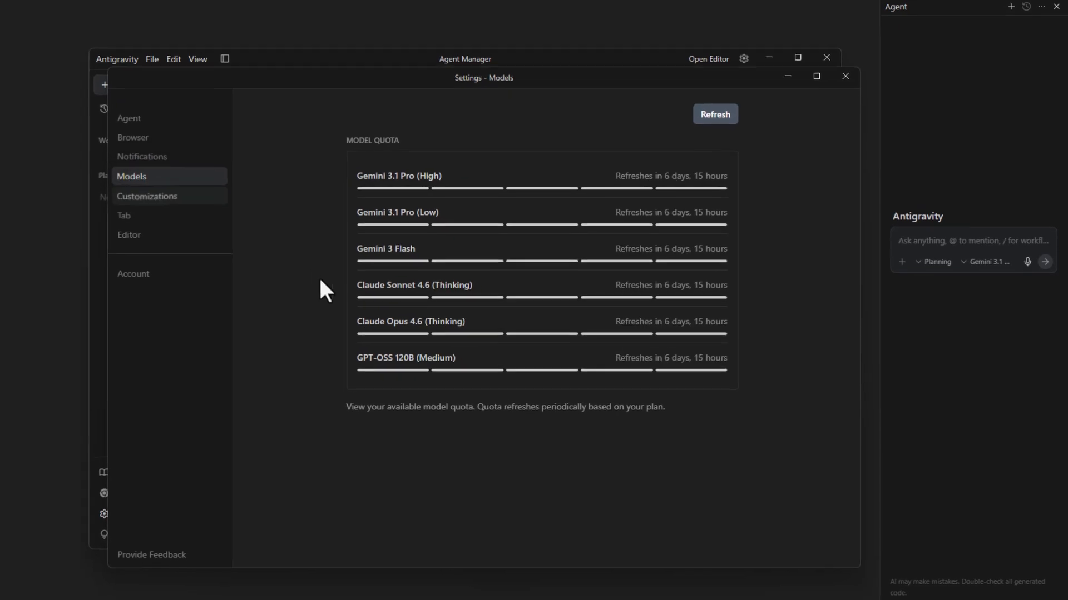